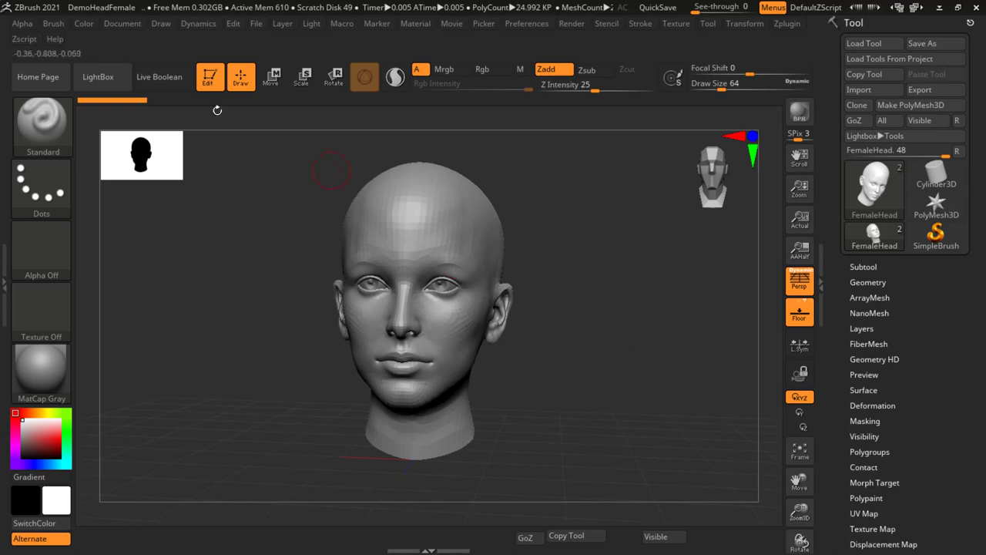
Open and close the file browser, then expand the Subtool list showing FemaleHead and eyes.
click(110, 80)
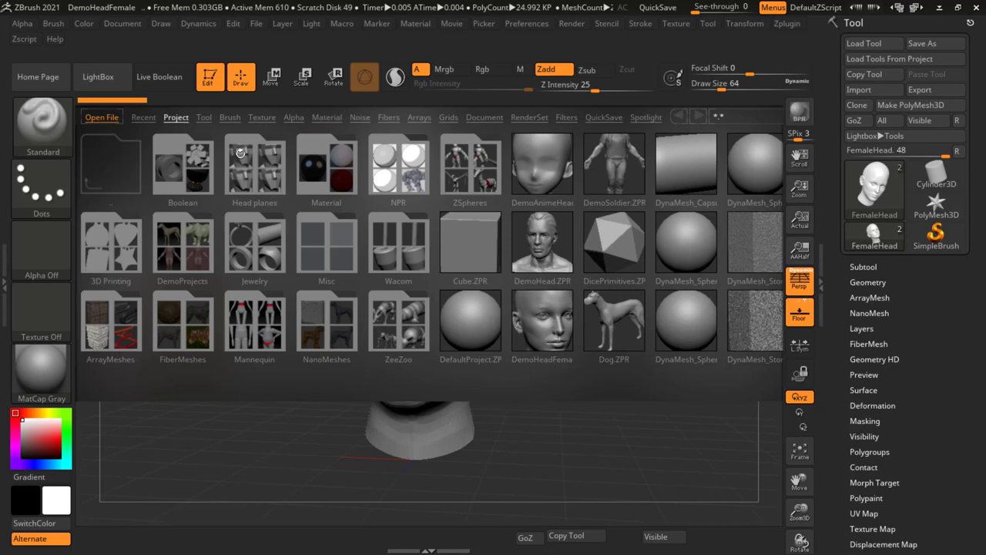
click(98, 77)
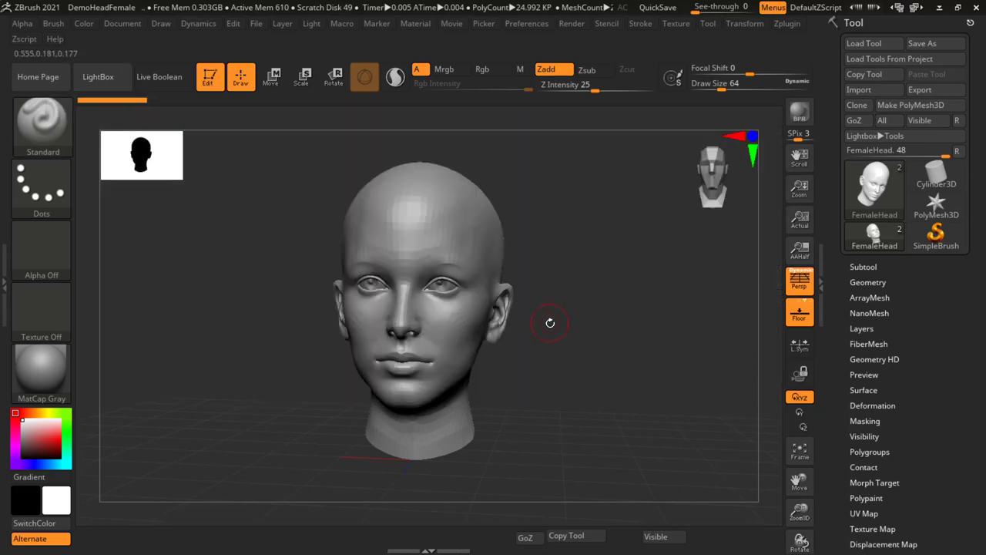
mouse_move(552, 286)
mouse_down()
mouse_move(559, 271)
mouse_move(532, 281)
mouse_up()
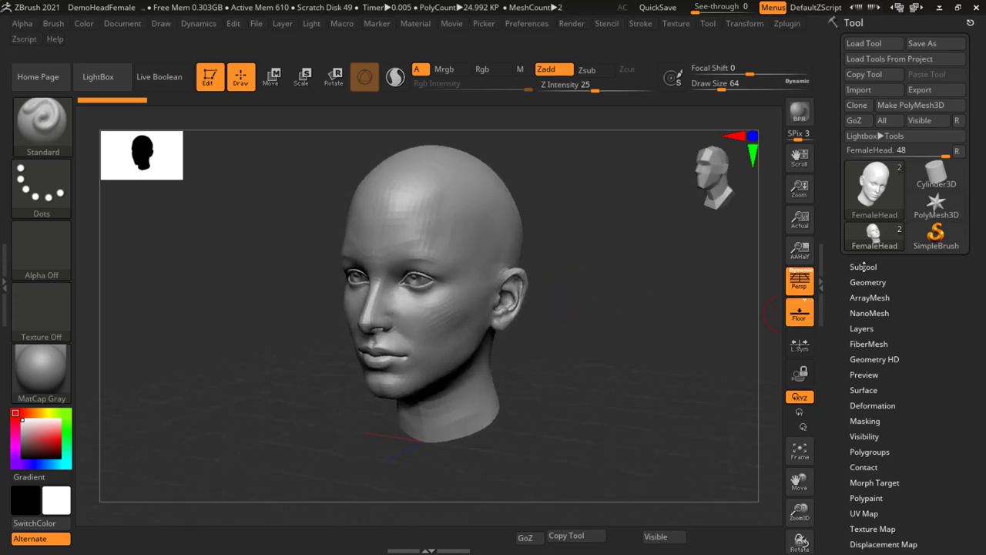
click(864, 267)
scroll(948, 296, down, 3)
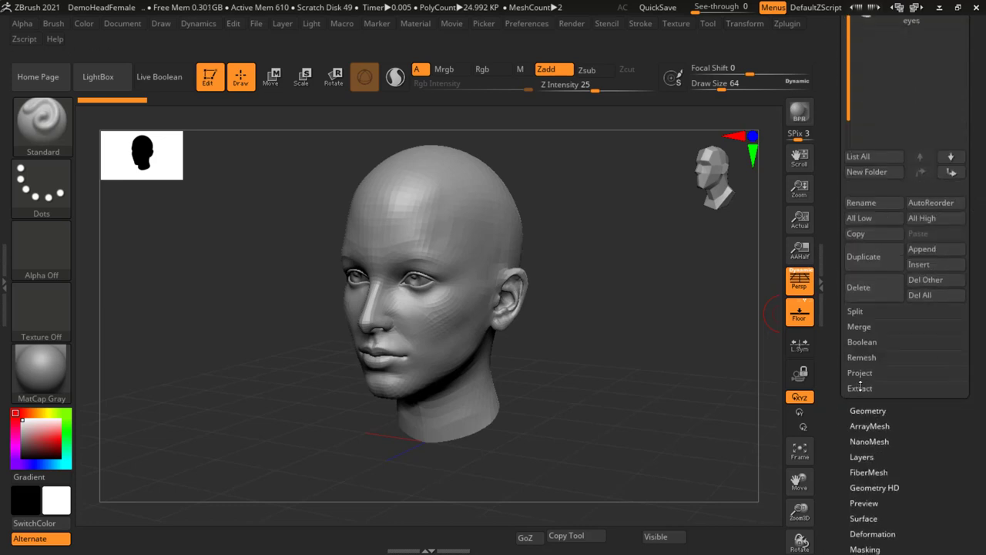
Expand the Extract settings and frame the head in a zoomed-in left profile.
click(869, 389)
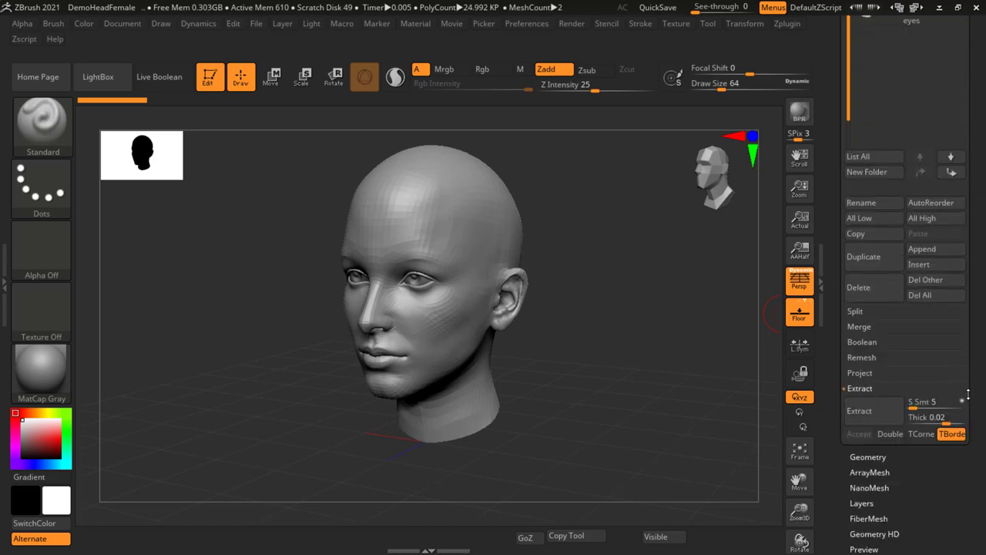
scroll(978, 373, down, 3)
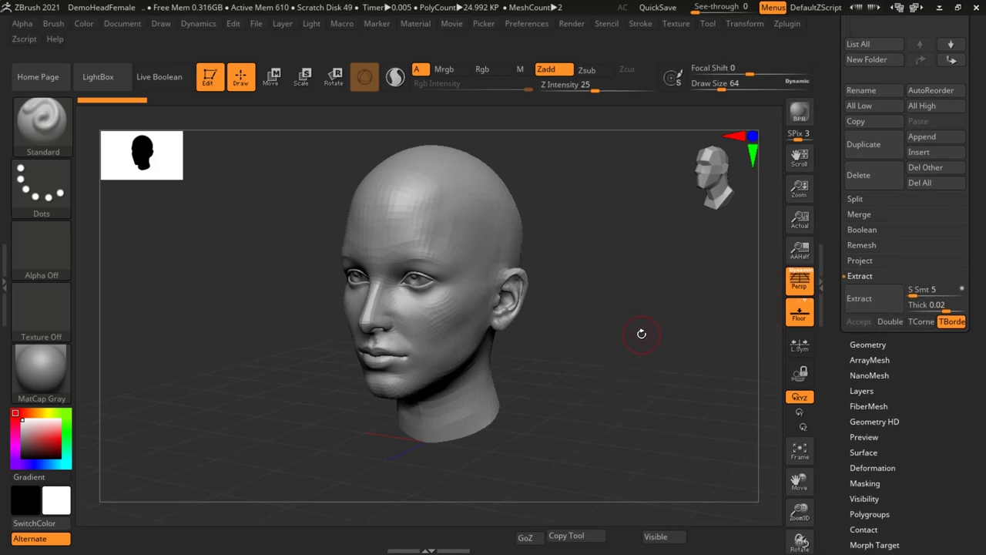
mouse_move(641, 333)
mouse_down()
mouse_move(624, 335)
mouse_move(611, 310)
mouse_up()
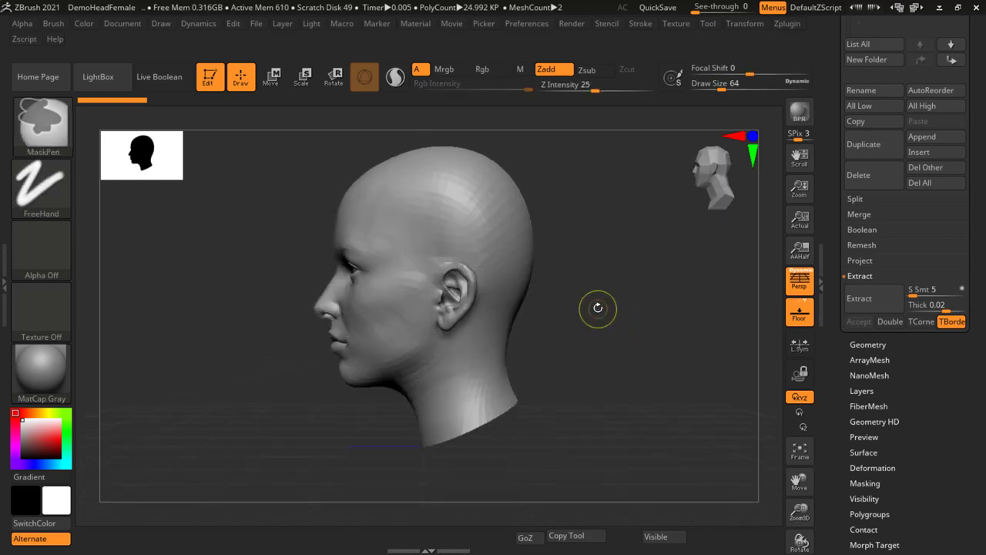
ctrl+right_drag(598, 308, 611, 324)
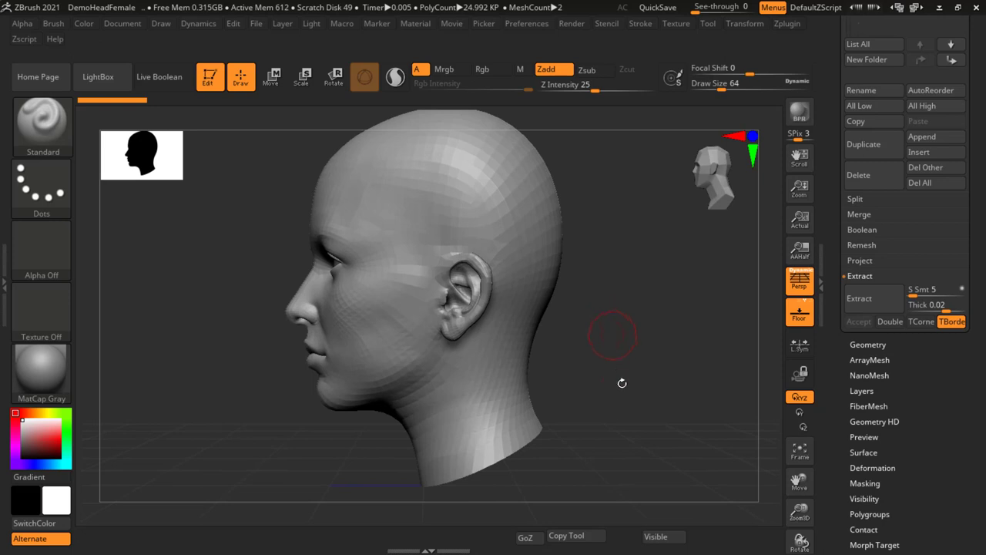
alt+drag(622, 383, 624, 378)
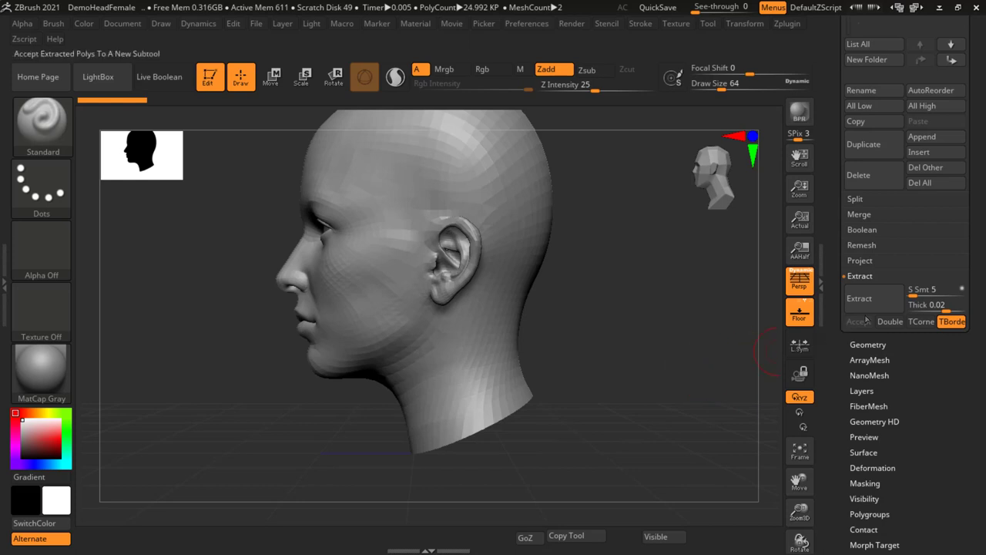
scroll(984, 105, up, 5)
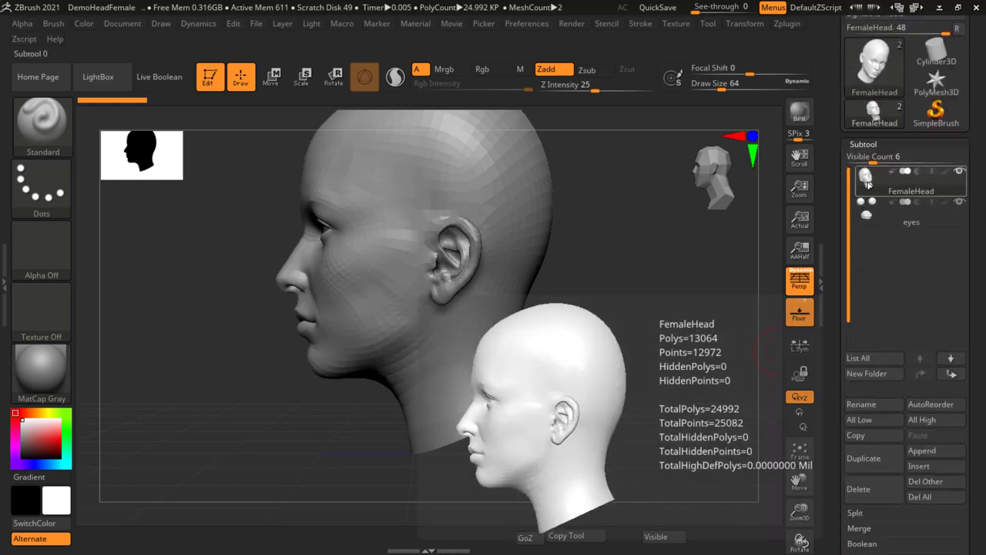
mouse_move(883, 218)
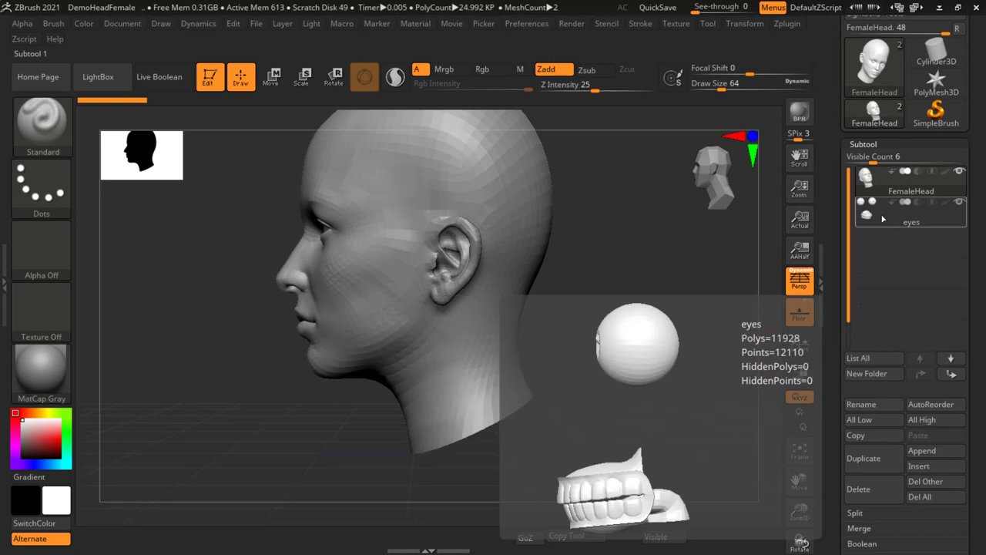
Select the eyes subtool and delete it with confirmation, leaving FemaleHead at 13.064 KP.
click(884, 218)
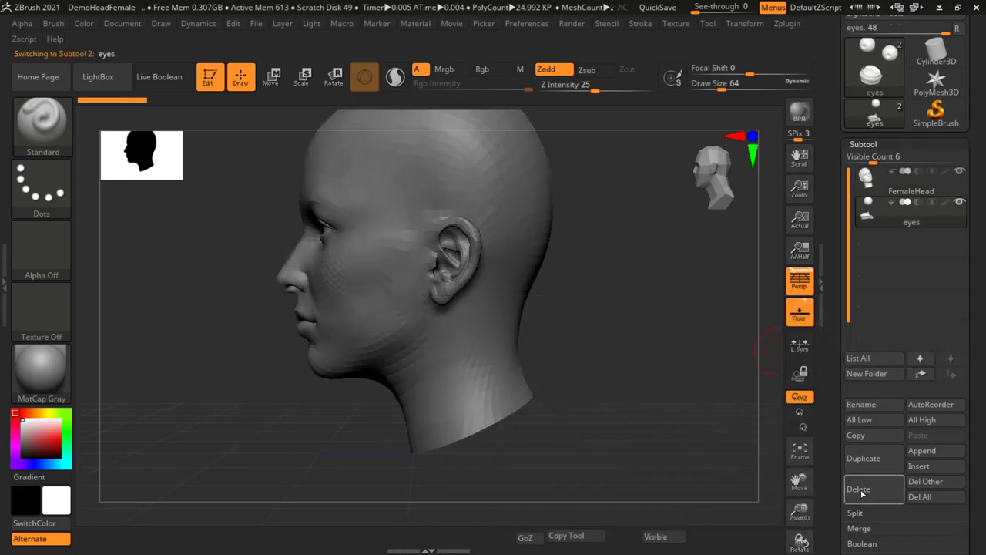
click(862, 494)
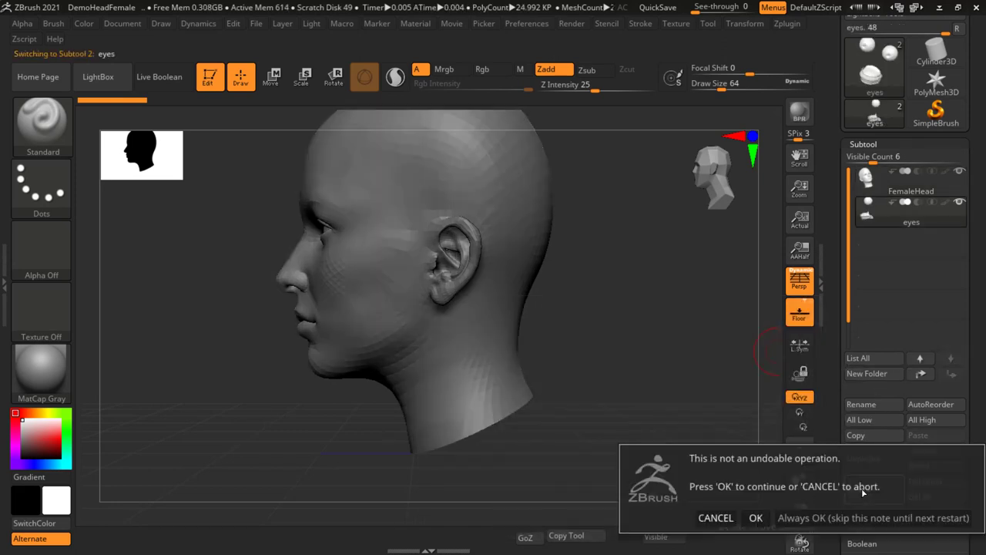
click(756, 518)
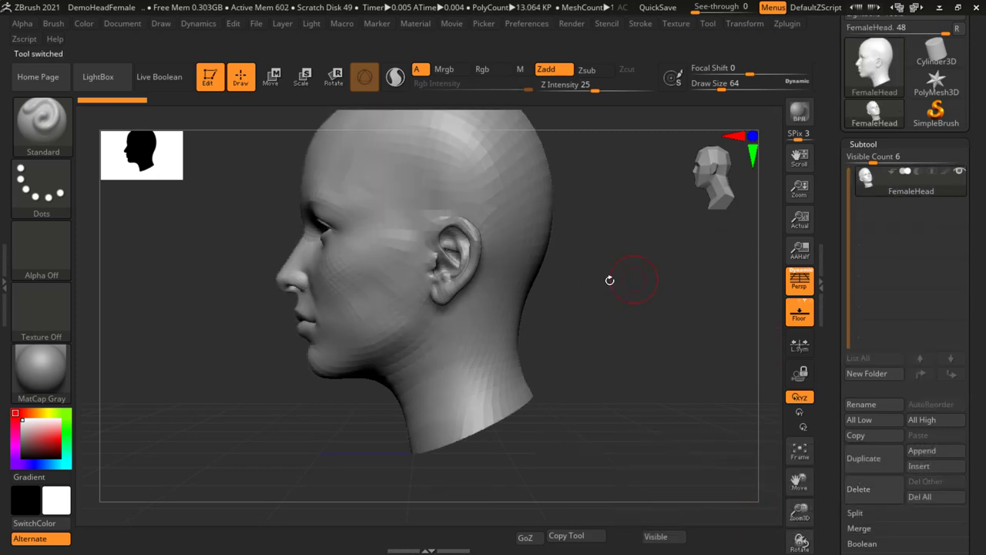
mouse_move(610, 279)
mouse_down()
mouse_move(663, 276)
mouse_move(595, 326)
mouse_up()
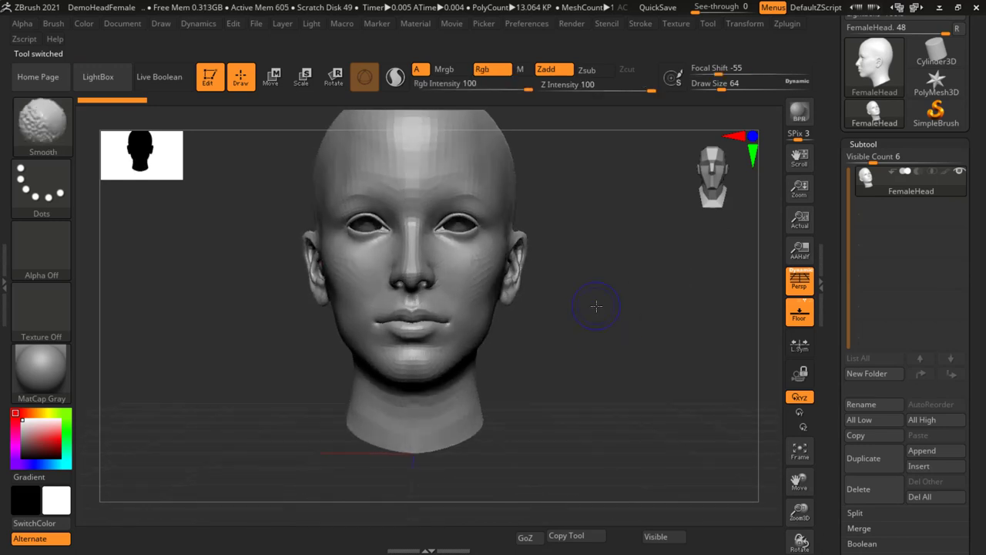
ctrl+drag(650, 308, 627, 330)
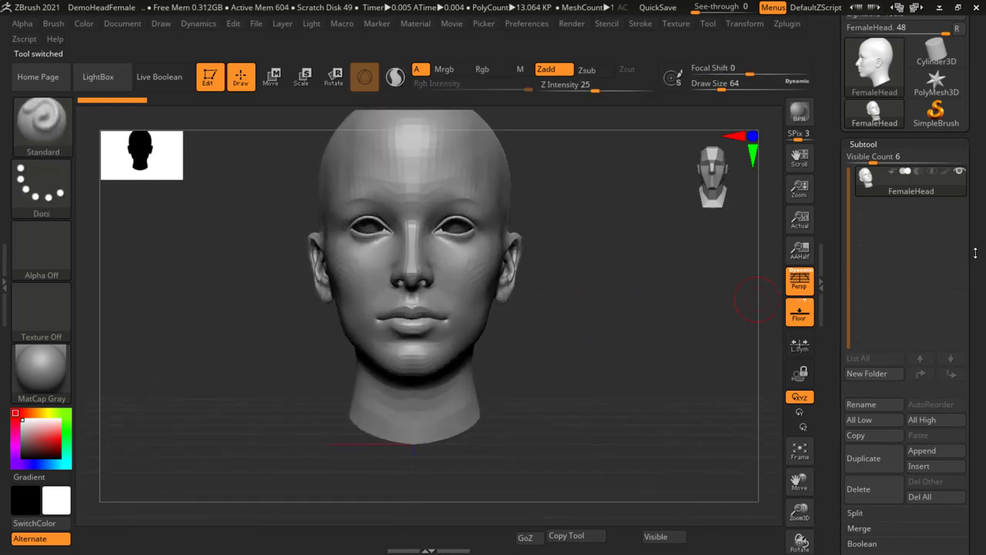
drag(975, 252, 973, 157)
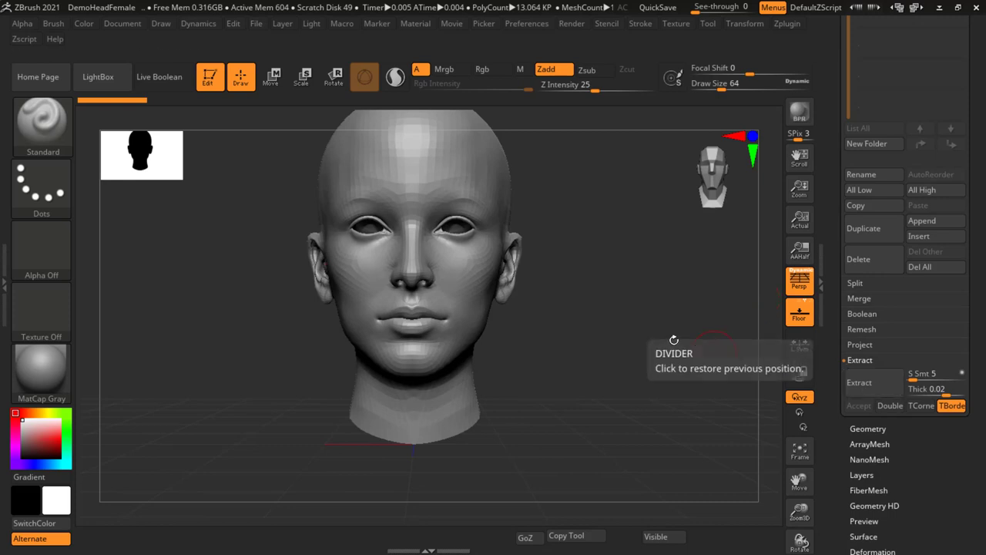
drag(658, 307, 601, 309)
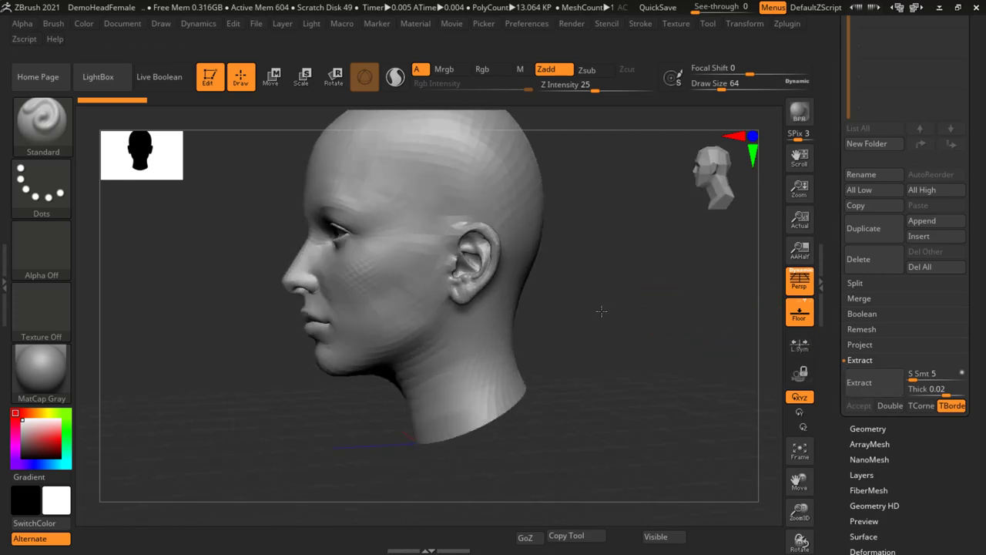
key(shift)
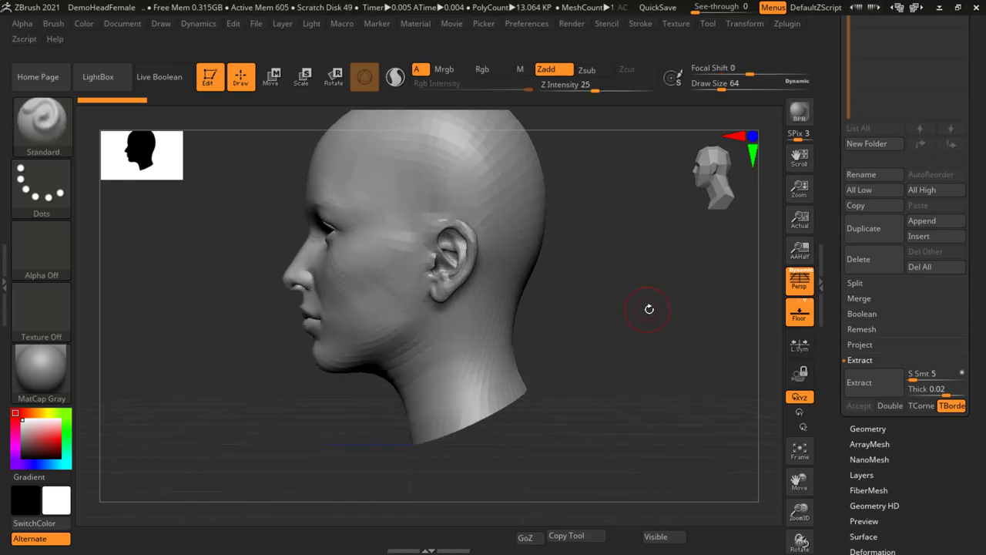
key(ctrl)
drag(643, 310, 661, 356)
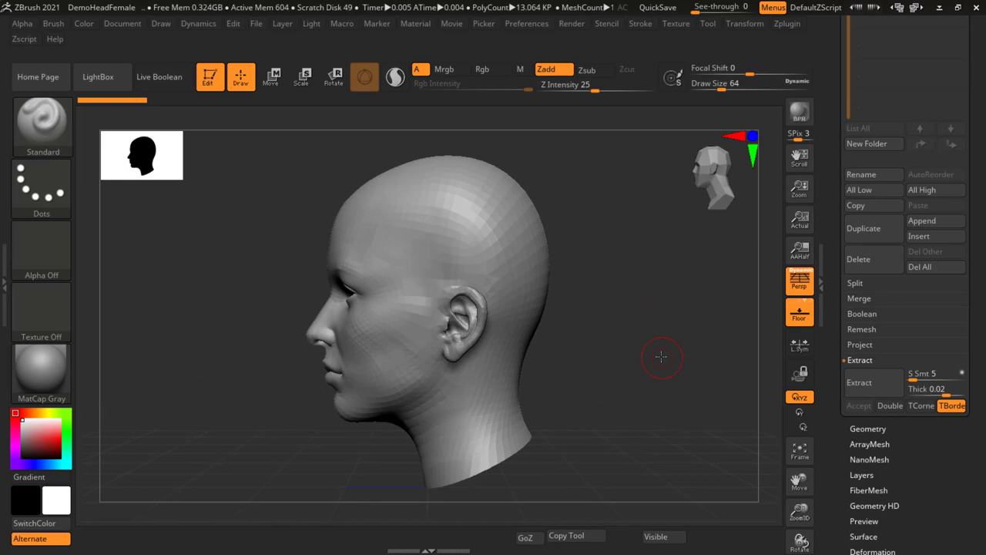
key(ctrl)
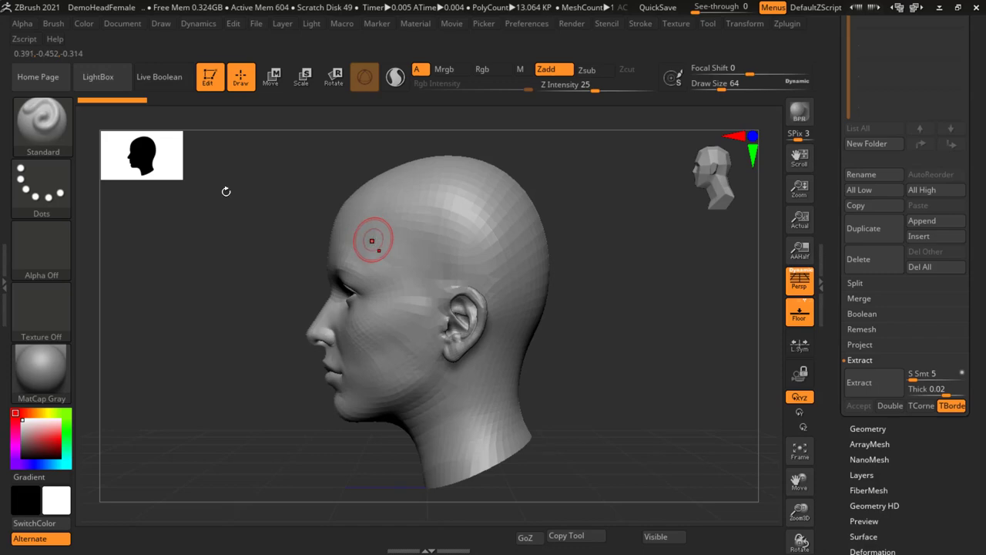
key(ctrl)
With MaskPen, mask a forehead patch and a strip along the top of the scalp.
key(ctrl)
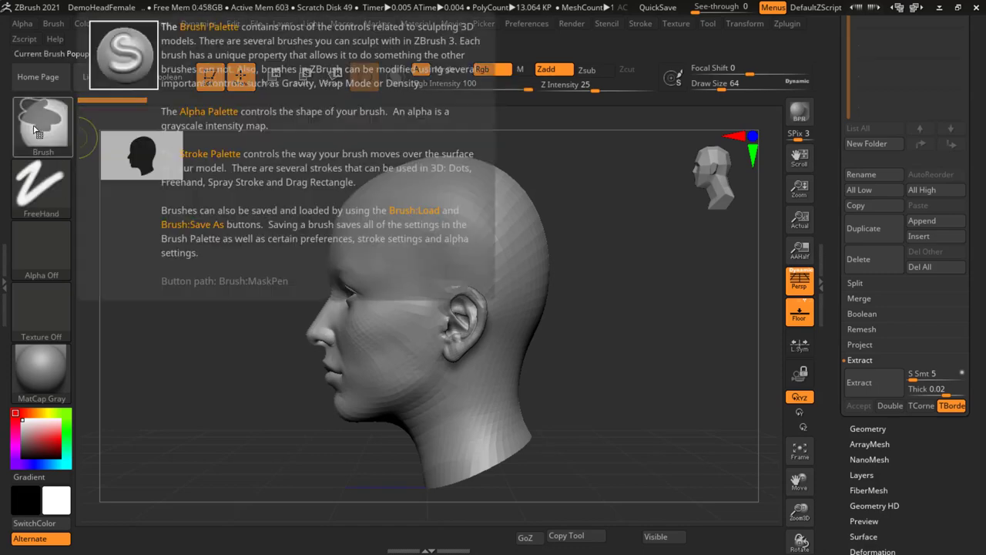
key(ctrl)
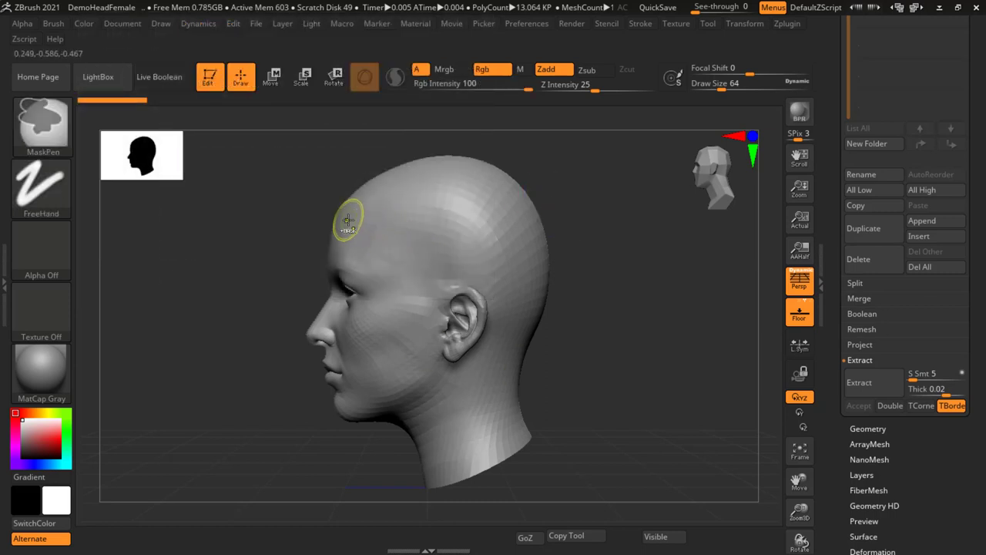
mouse_move(346, 220)
ctrl+mouse_down()
mouse_move(495, 244)
mouse_move(445, 205)
mouse_move(364, 219)
mouse_move(477, 193)
mouse_move(524, 262)
mouse_move(501, 196)
mouse_move(404, 182)
mouse_move(472, 174)
mouse_move(532, 210)
mouse_move(547, 274)
mouse_move(527, 226)
mouse_move(537, 289)
mouse_move(385, 258)
mouse_move(332, 234)
ctrl+mouse_up()
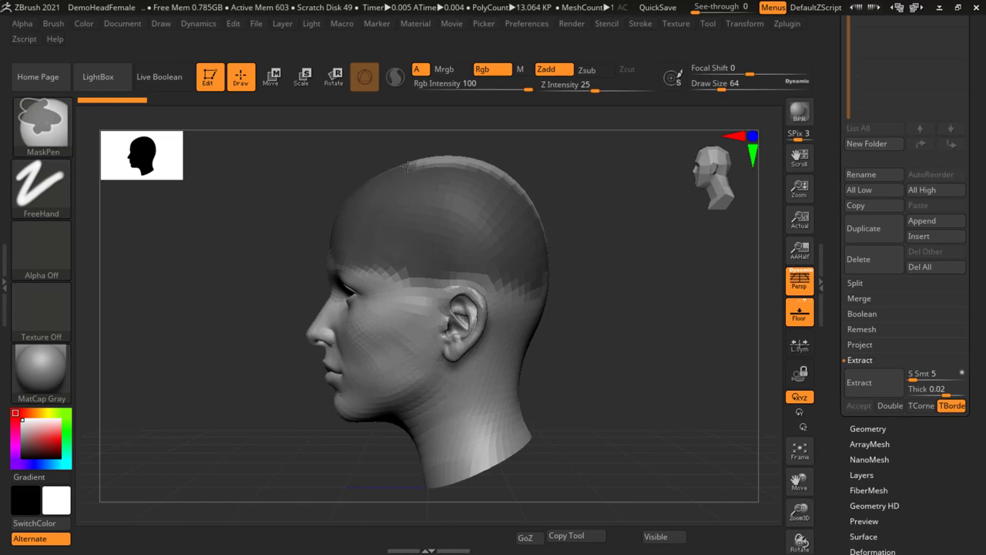
ctrl+drag(407, 167, 483, 164)
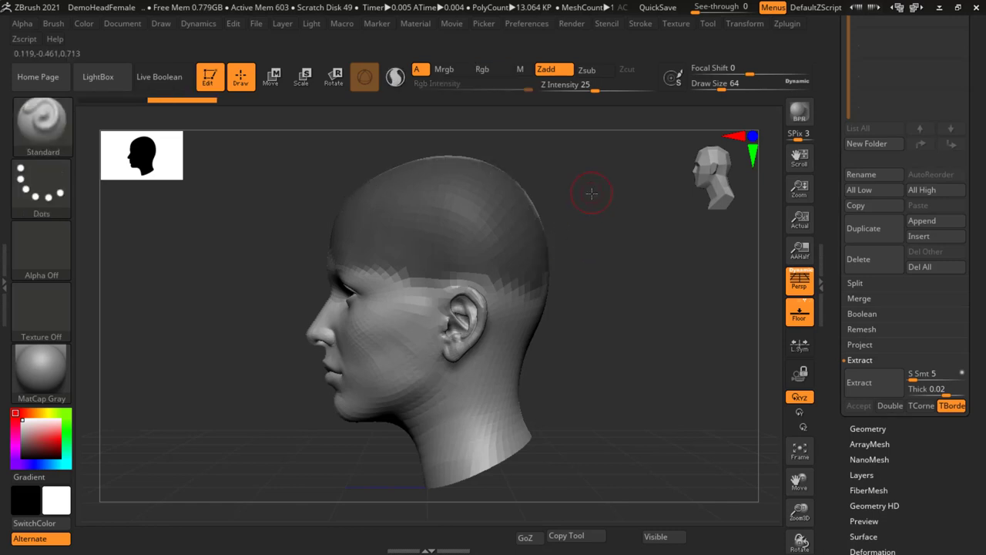
mouse_move(590, 193)
mouse_down()
mouse_move(638, 209)
mouse_move(548, 272)
mouse_move(612, 280)
mouse_move(557, 204)
mouse_move(532, 231)
mouse_move(583, 258)
mouse_move(595, 244)
mouse_move(591, 382)
mouse_up()
drag(620, 214, 608, 351)
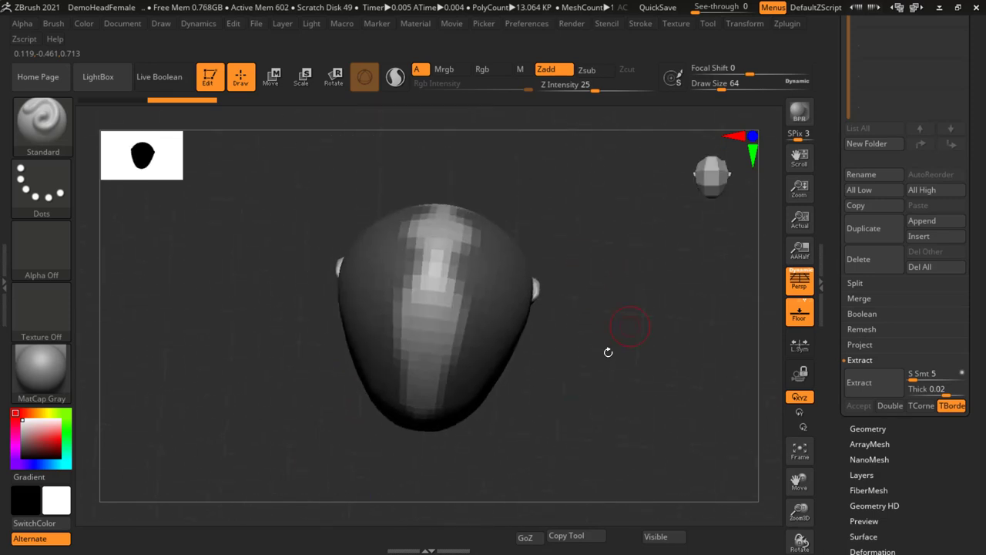
mouse_move(434, 413)
ctrl+mouse_down()
mouse_move(414, 392)
mouse_move(433, 361)
mouse_move(425, 218)
mouse_move(443, 115)
ctrl+mouse_up()
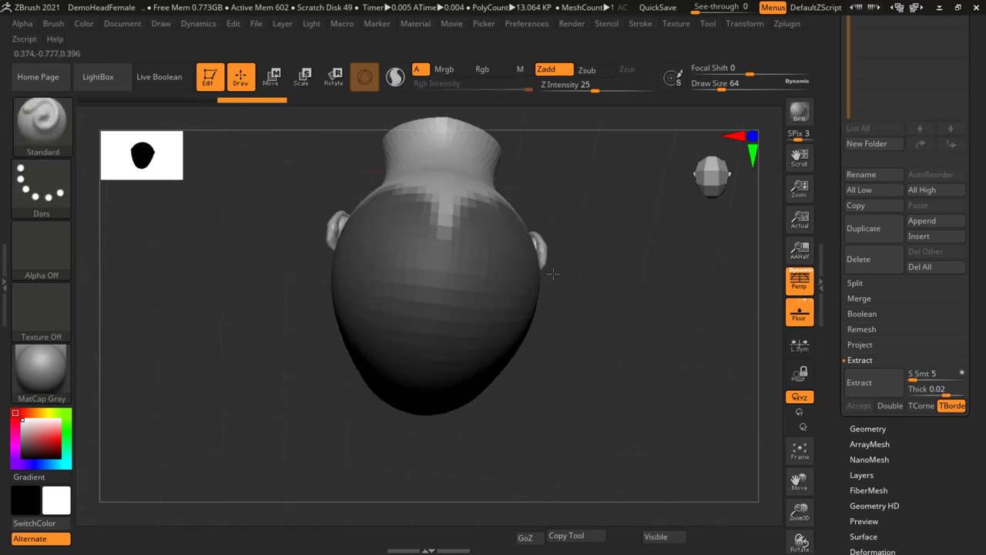
mouse_move(474, 241)
ctrl+mouse_down()
mouse_move(443, 220)
mouse_move(447, 205)
ctrl+mouse_up()
shift+drag(654, 418, 628, 285)
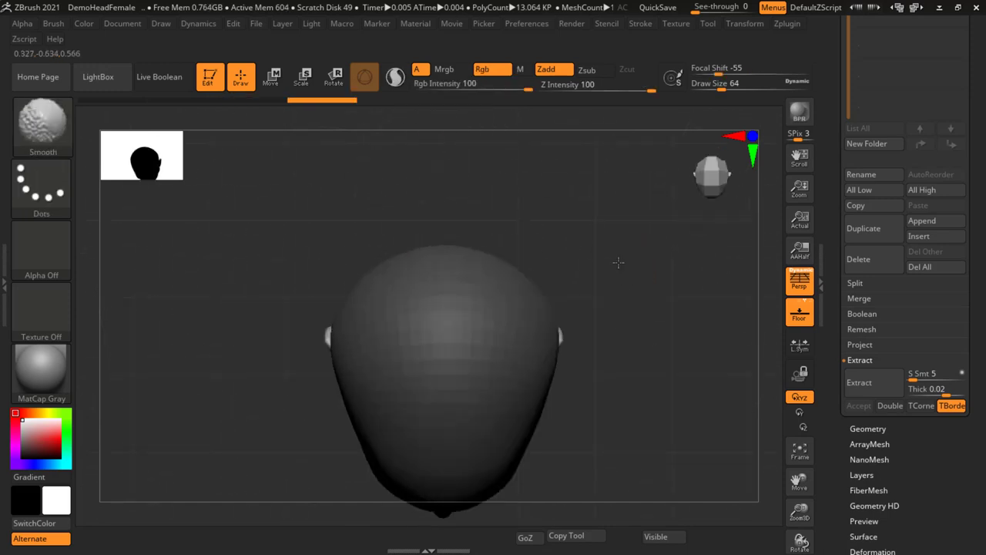
mouse_move(627, 429)
mouse_down()
mouse_move(610, 300)
mouse_move(632, 285)
mouse_up()
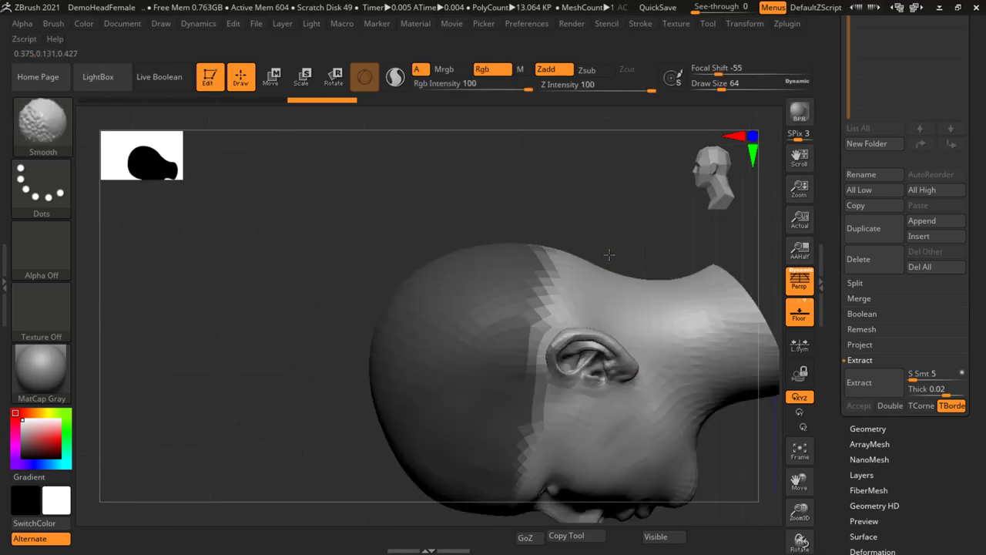
Mask the scalp behind the left ear, extending the mask down behind it.
click(751, 137)
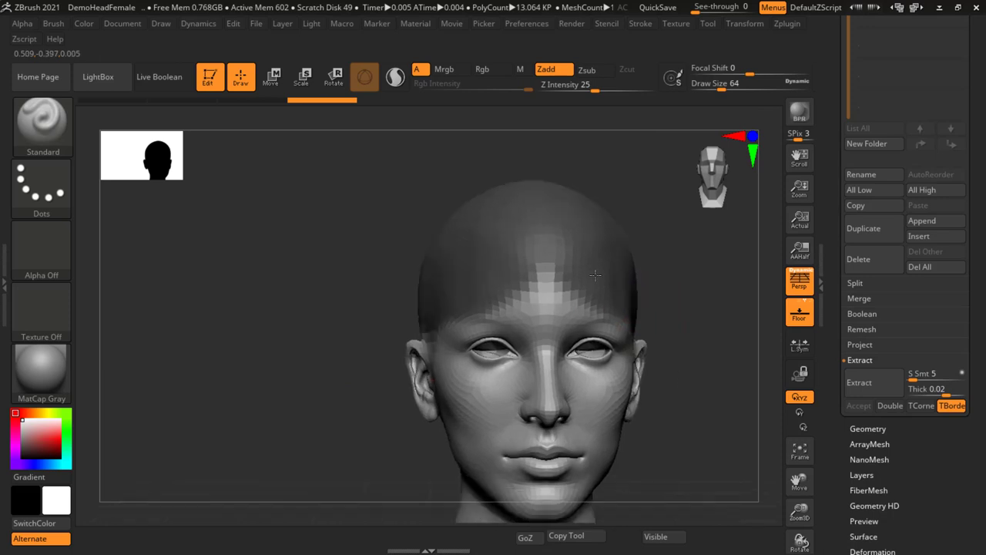
alt+drag(682, 313, 640, 320)
key(ctrl)
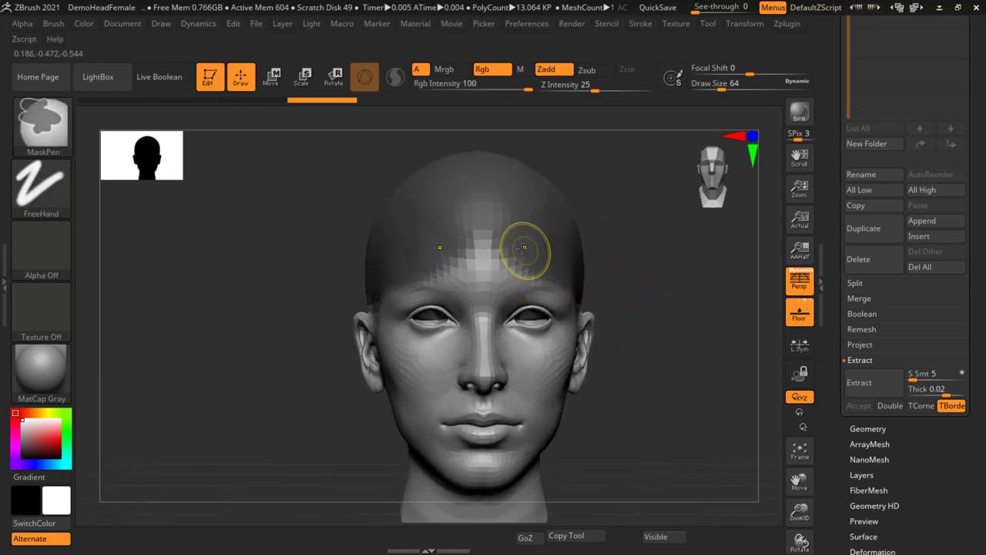
shift+drag(661, 319, 634, 319)
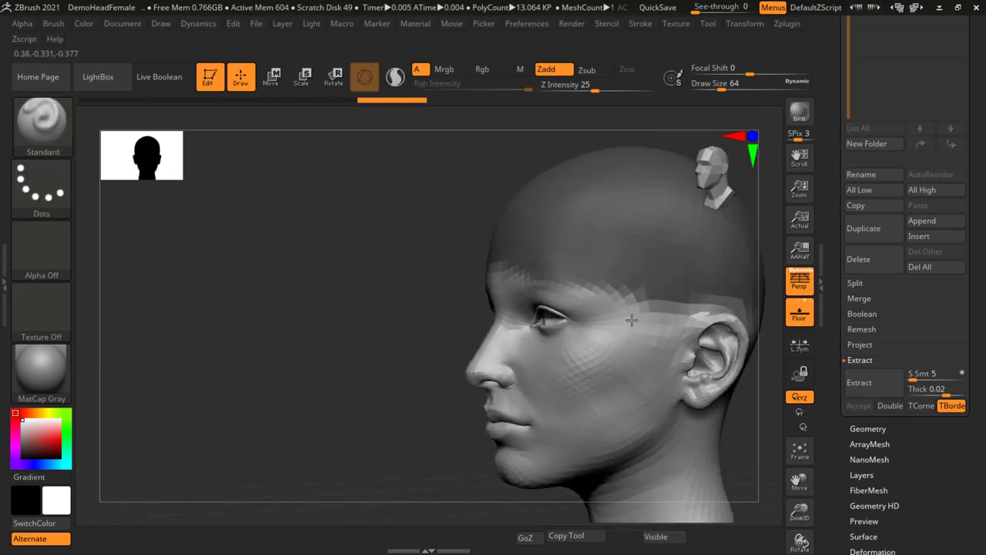
mouse_move(667, 282)
mouse_down()
mouse_move(422, 265)
mouse_move(552, 308)
mouse_up()
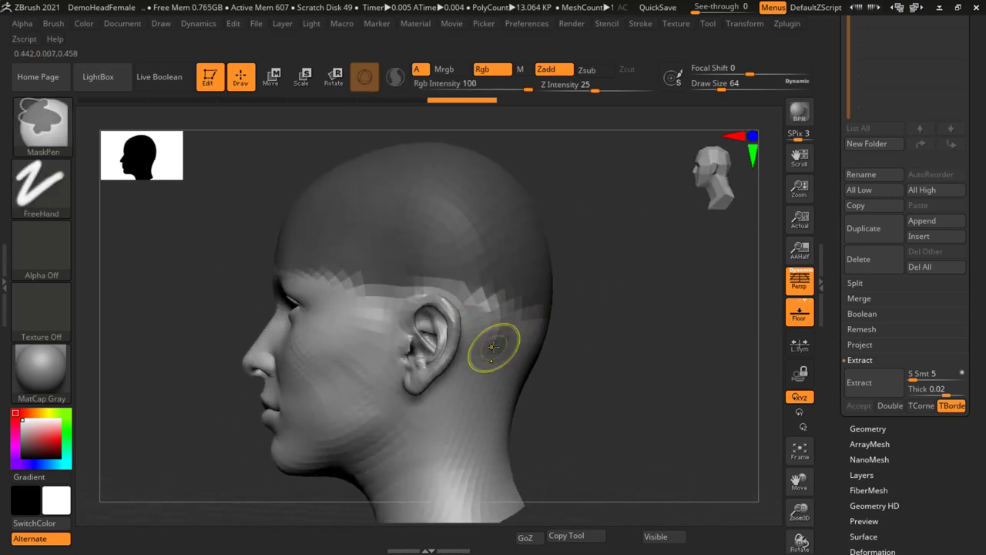
mouse_move(488, 280)
ctrl+mouse_down()
mouse_move(516, 336)
mouse_move(530, 333)
ctrl+mouse_up()
ctrl+drag(524, 376, 509, 428)
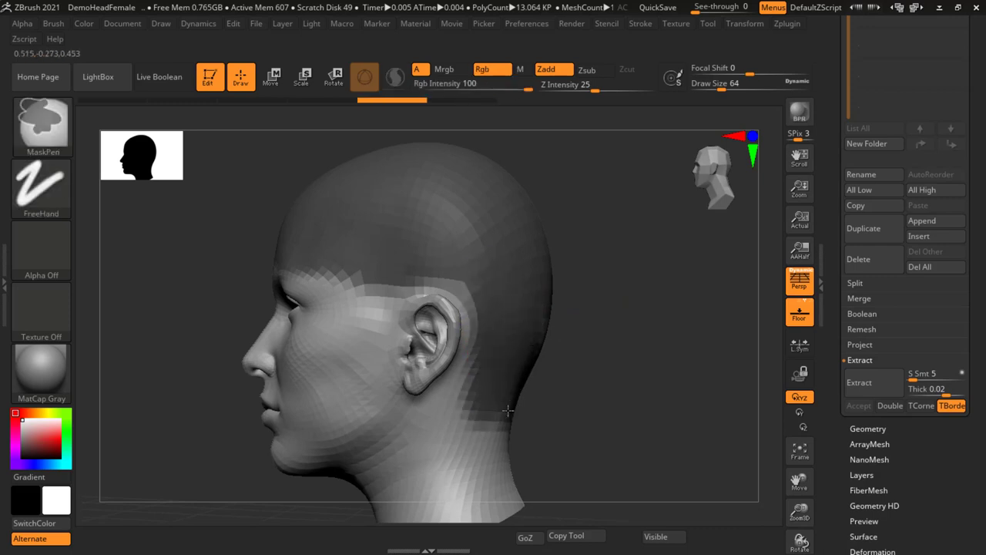
mouse_move(649, 319)
mouse_down()
mouse_move(577, 306)
mouse_move(628, 331)
mouse_move(591, 406)
mouse_up()
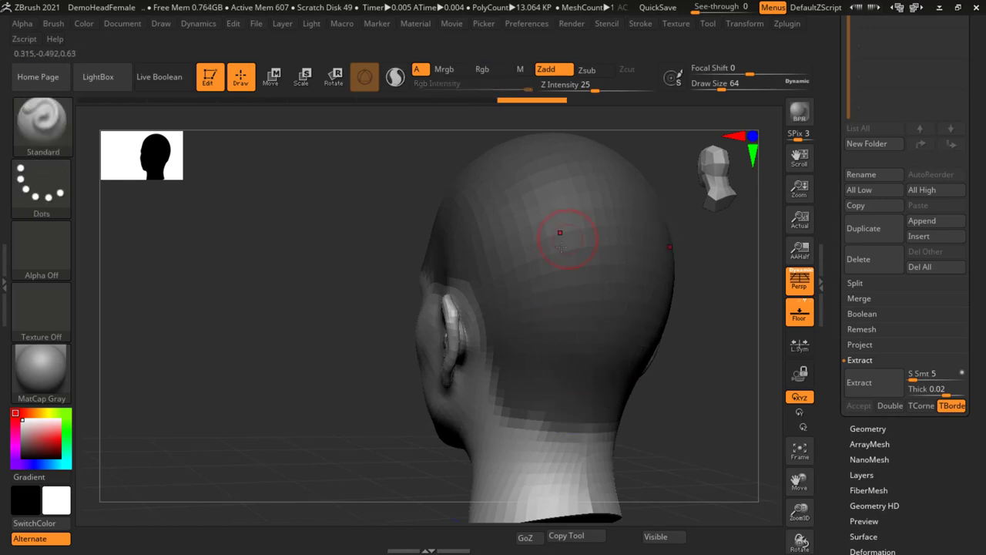
drag(524, 323, 668, 325)
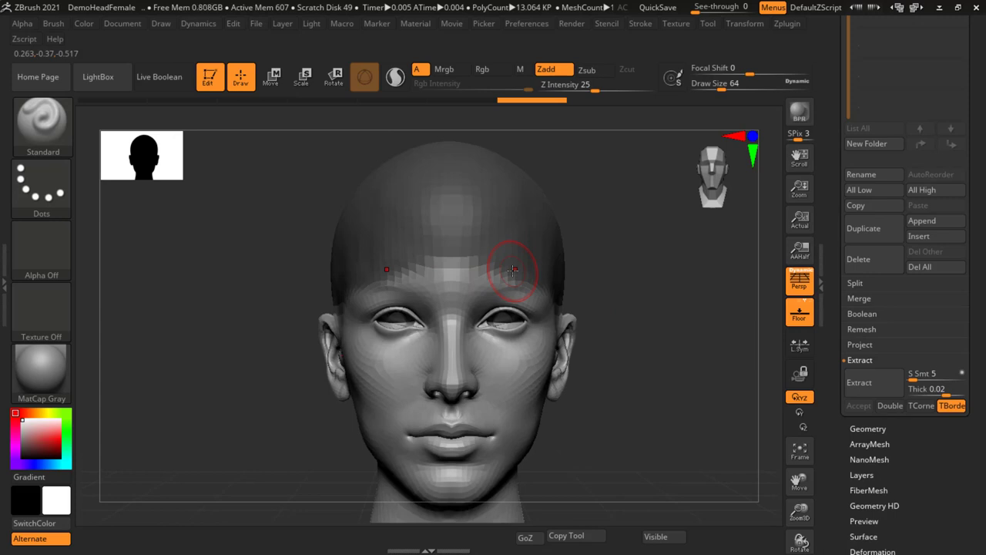
Mask the forehead hairline band and the temple, then frame the whole head.
key(ctrl)
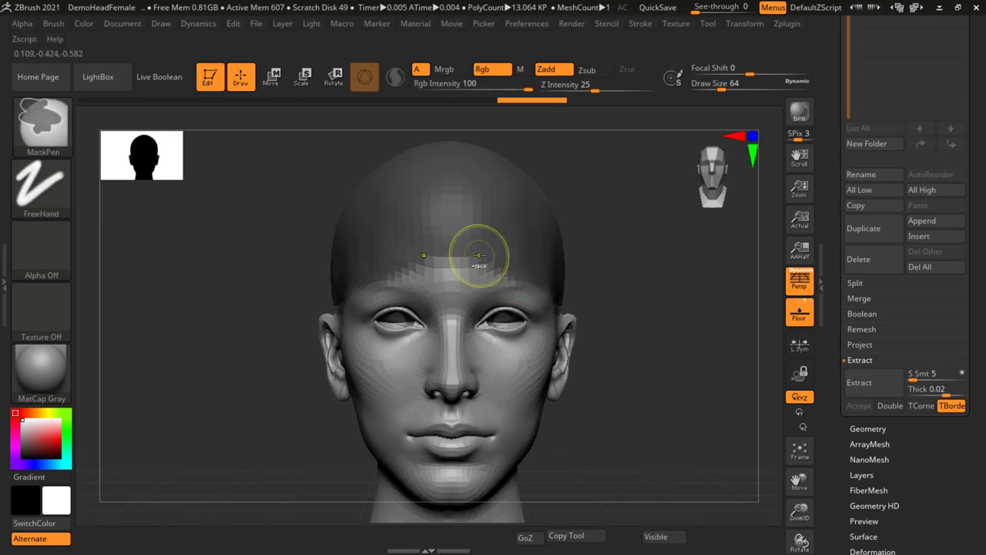
ctrl+drag(478, 264, 457, 259)
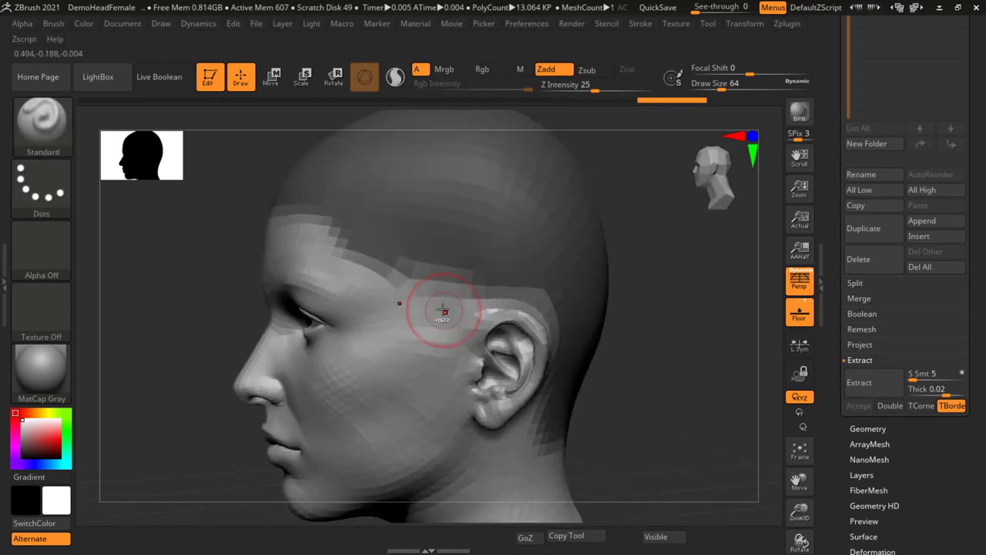
ctrl+drag(441, 320, 407, 236)
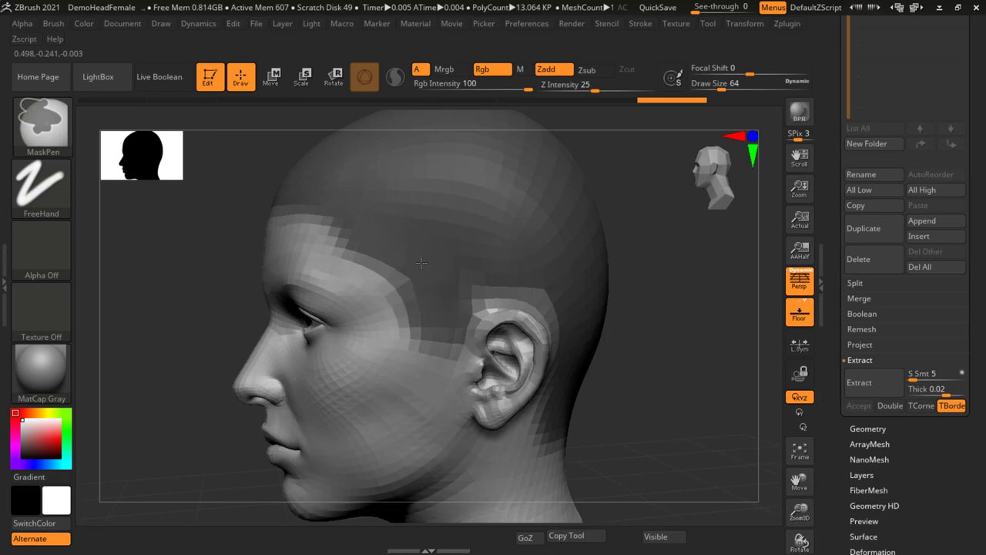
key(f)
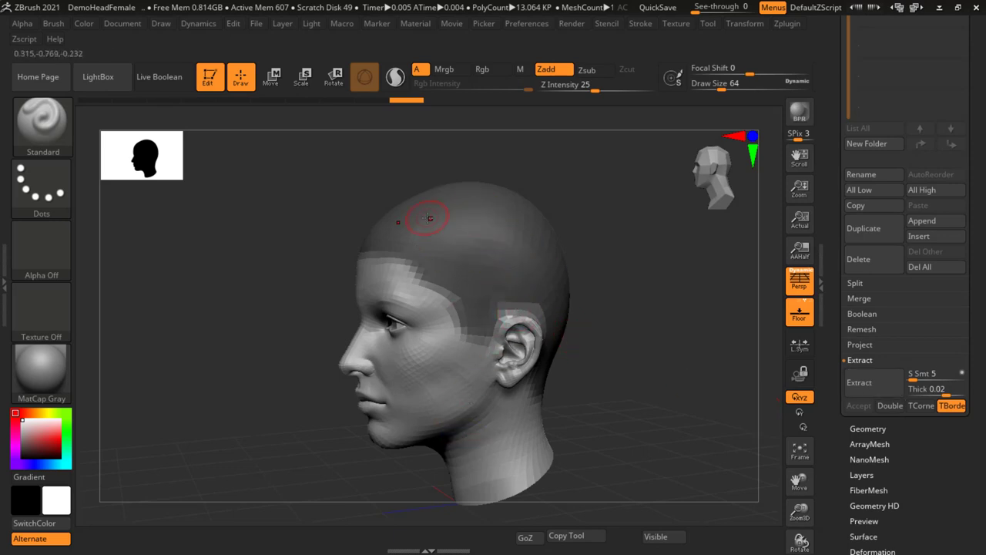
Preview a 0.02-thick shell extracted from the masked scalp.
click(874, 386)
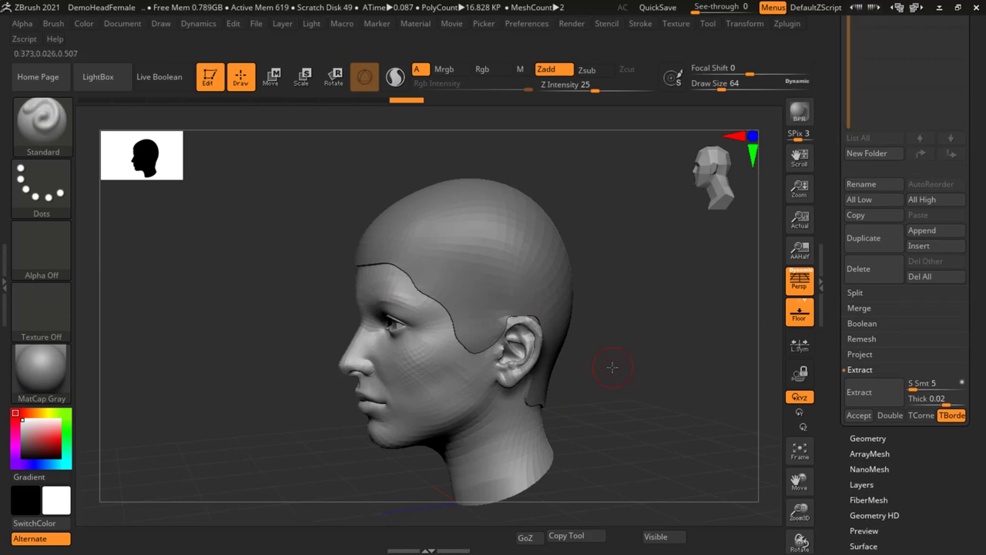
drag(585, 331, 621, 331)
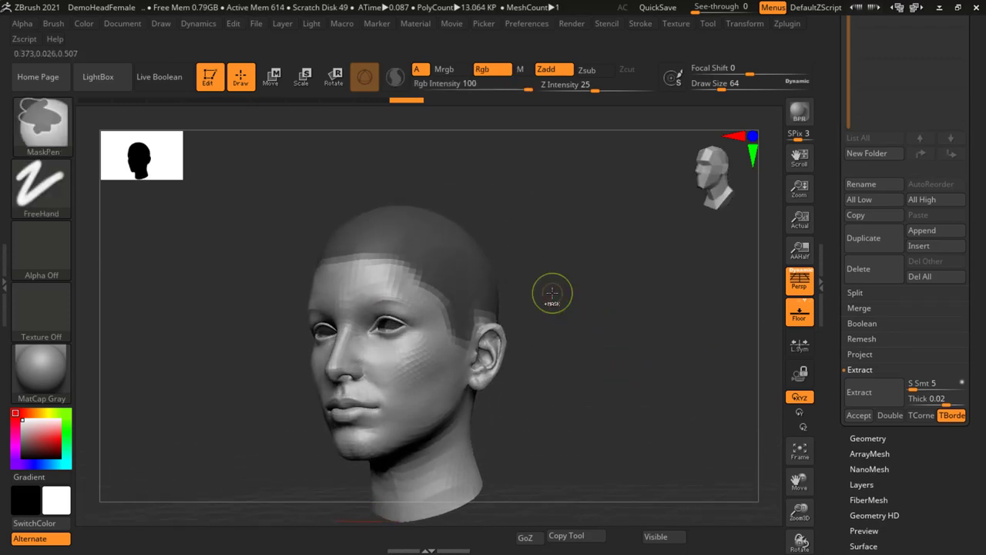
scroll(550, 290, up, 3)
scroll(594, 297, up, 2)
alt+drag(627, 328, 649, 322)
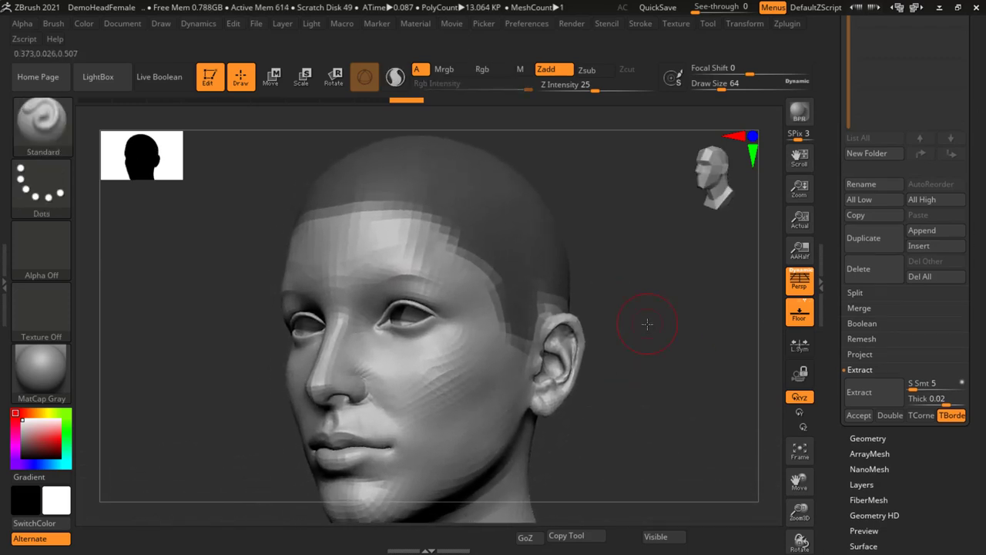
Clear and regenerate the scalp shell preview until it outlines the hairline.
click(861, 393)
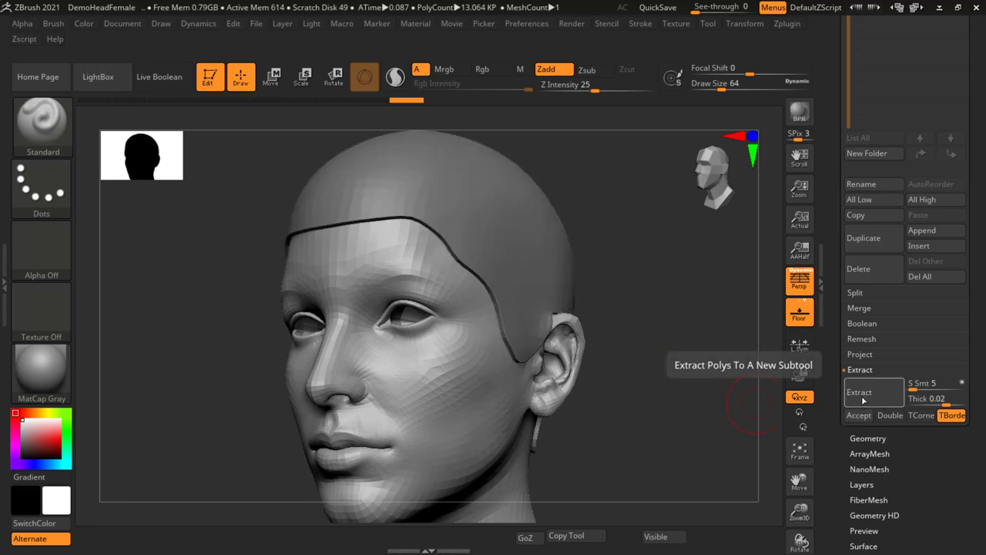
click(852, 392)
click(886, 393)
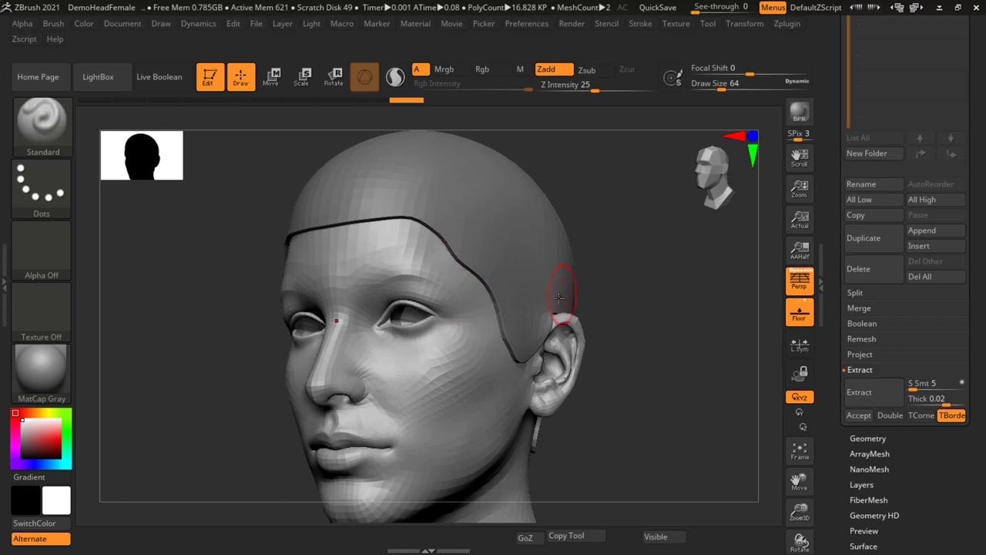
drag(617, 300, 627, 293)
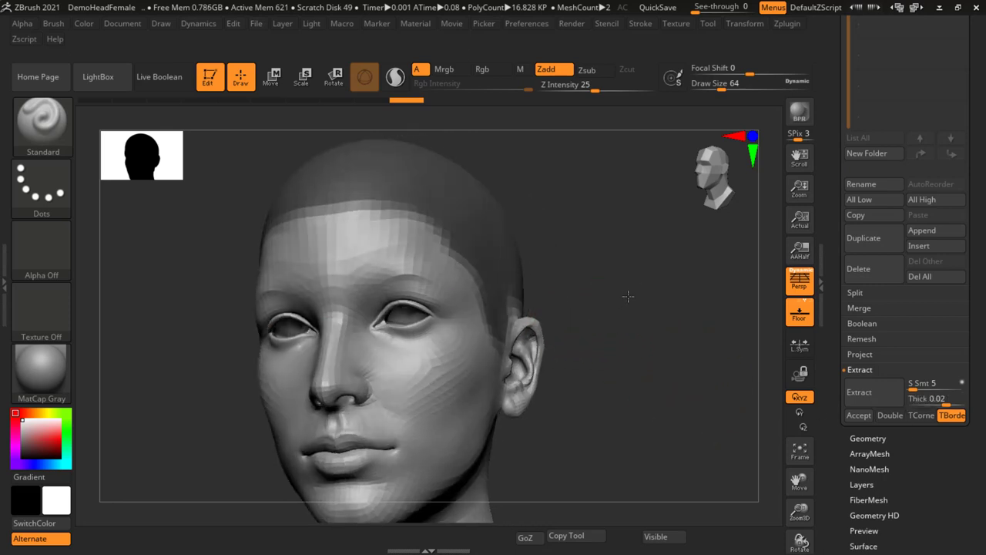
click(867, 399)
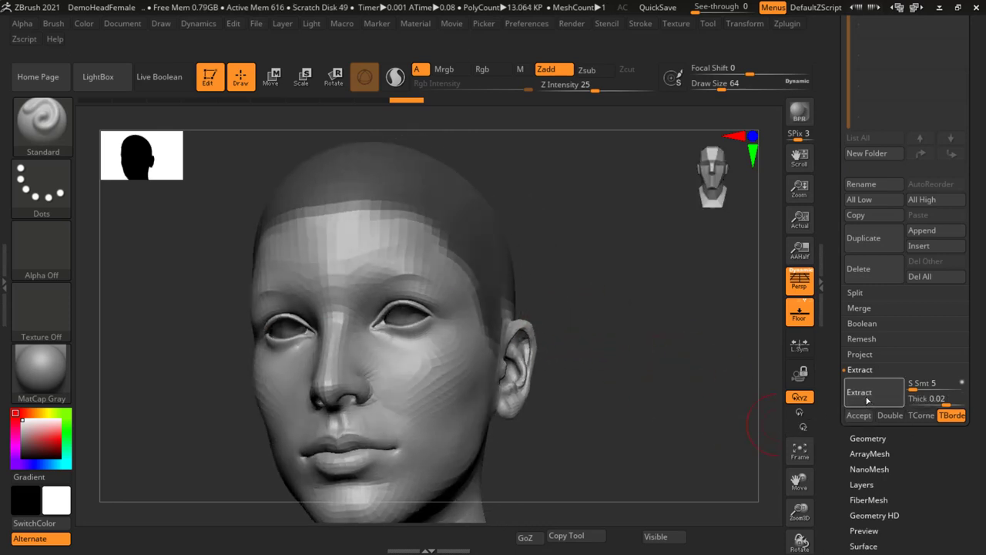
click(858, 415)
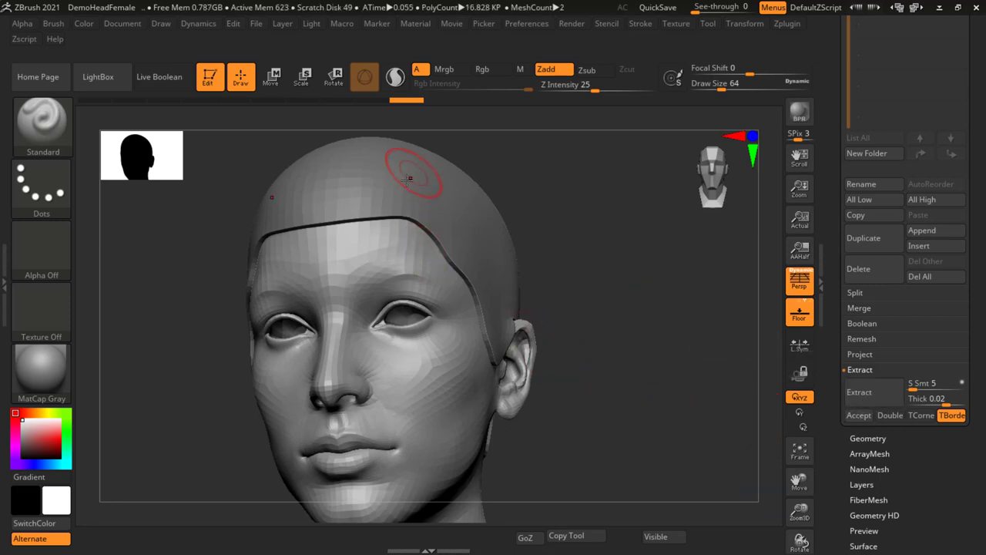
drag(975, 151, 967, 303)
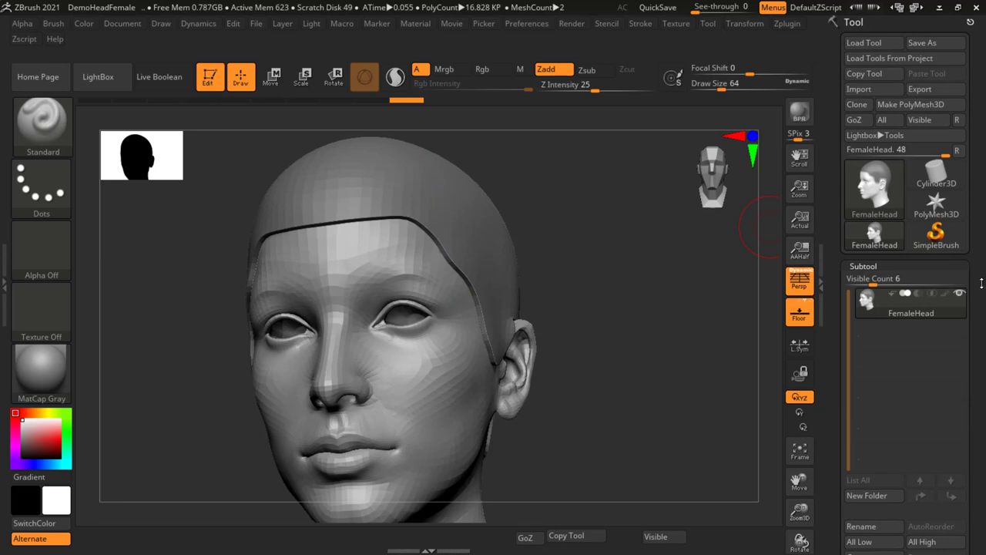
scroll(909, 323, down, 5)
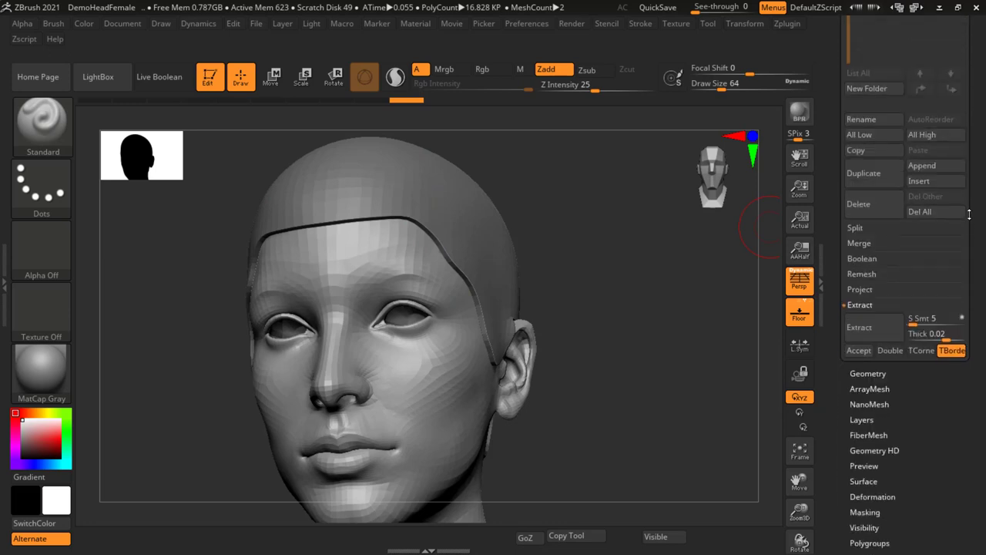
Accept the extracted hair cap as its own Extract3 subtool.
click(861, 353)
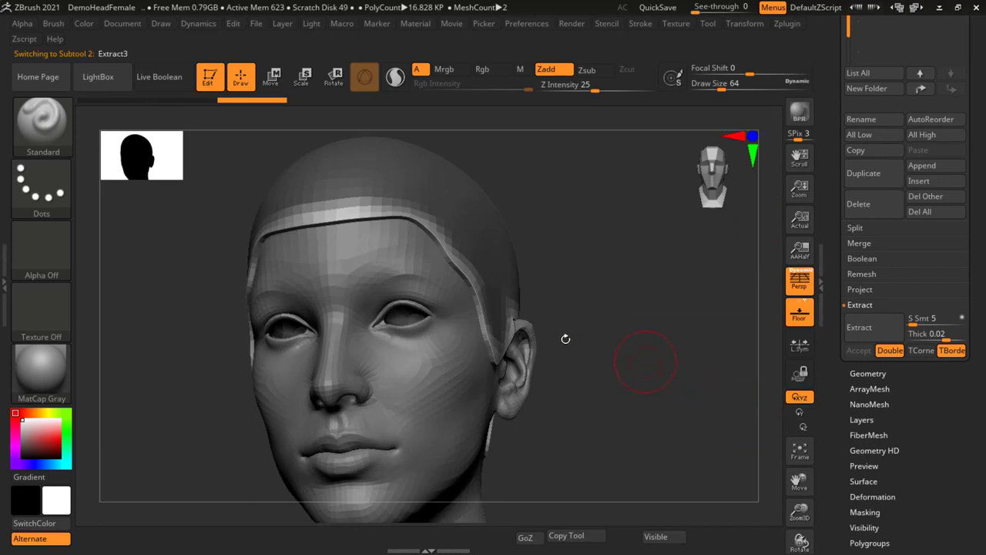
drag(613, 344, 568, 321)
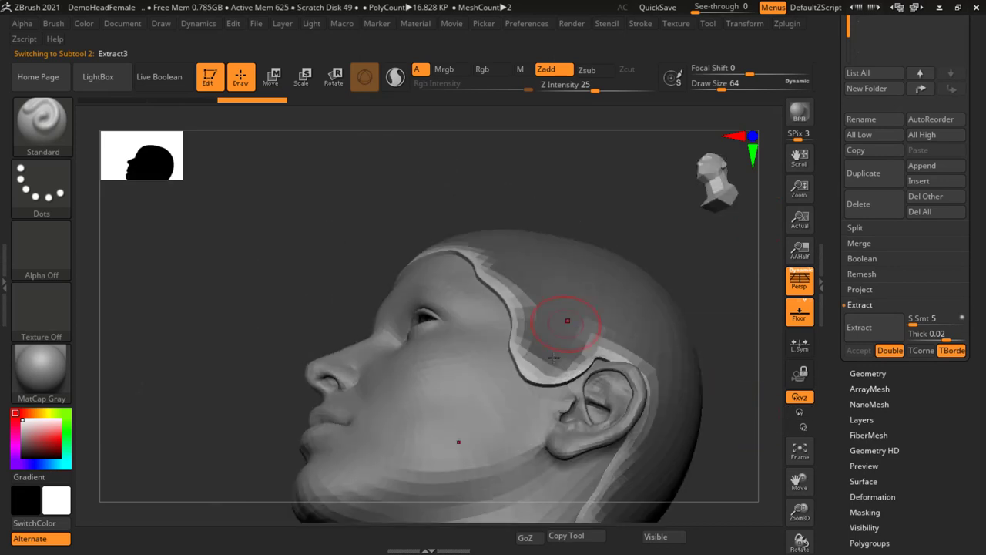
drag(589, 224, 742, 242)
scroll(979, 201, up, 5)
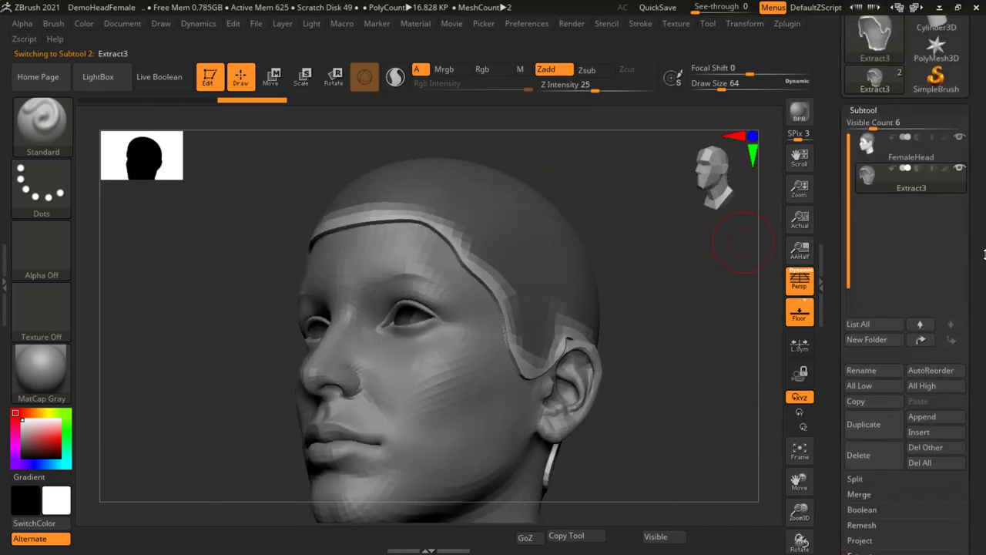
scroll(964, 302, up, 3)
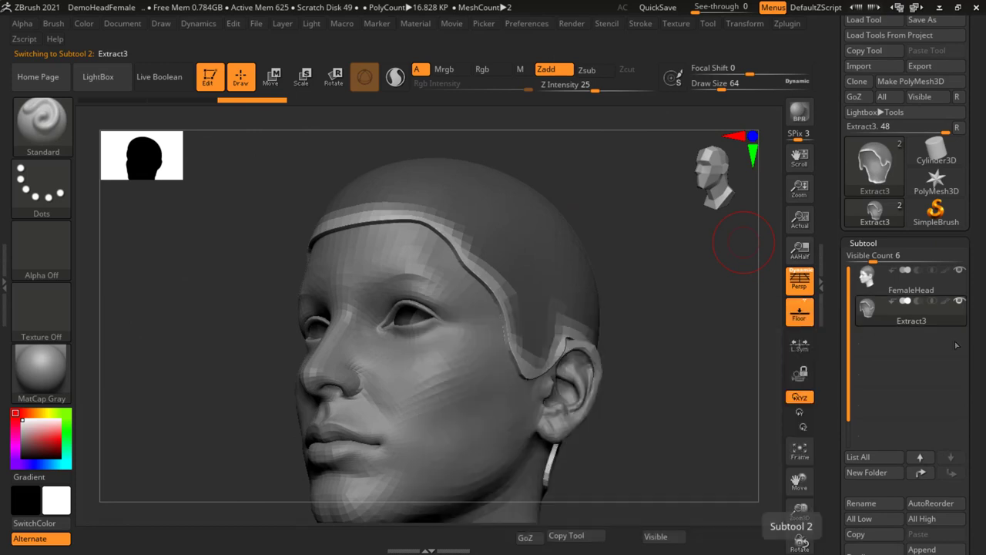
Hide FemaleHead and orbit around the Extract3 shell alone.
click(956, 270)
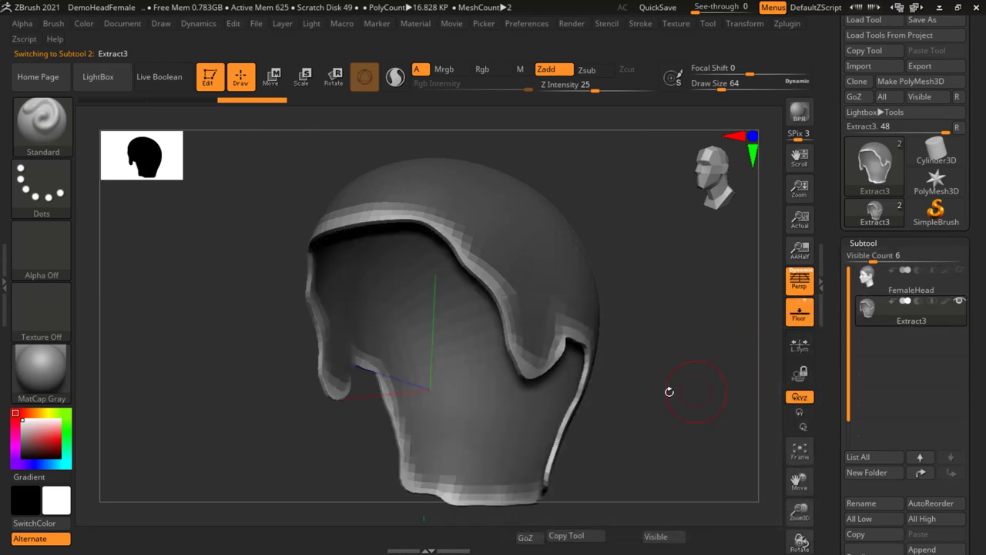
mouse_move(565, 213)
mouse_down()
mouse_move(571, 252)
mouse_move(667, 266)
mouse_up()
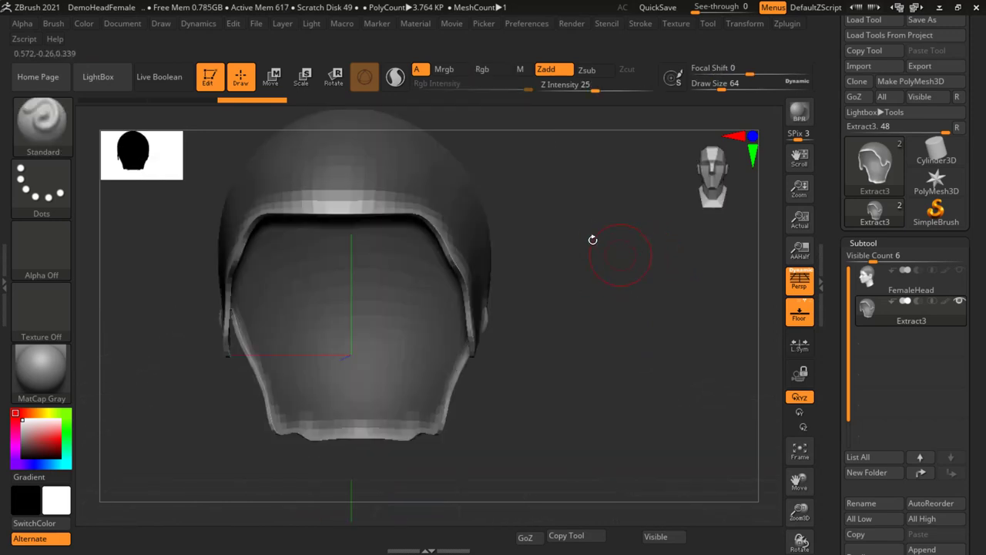
mouse_move(592, 297)
ctrl+right_down()
mouse_move(631, 262)
mouse_move(570, 241)
mouse_move(621, 269)
mouse_move(604, 345)
ctrl+right_up()
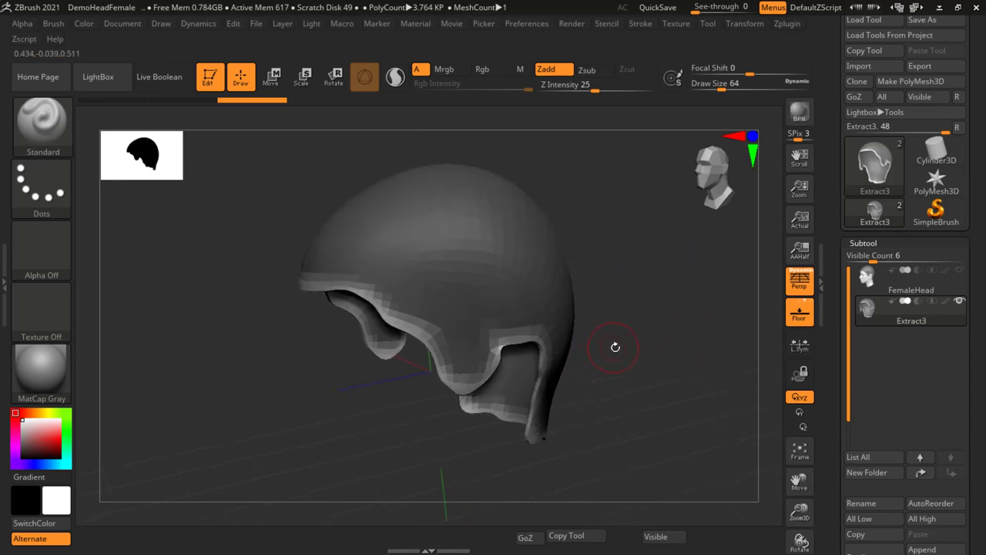
scroll(978, 341, down, 5)
scroll(909, 316, down, 5)
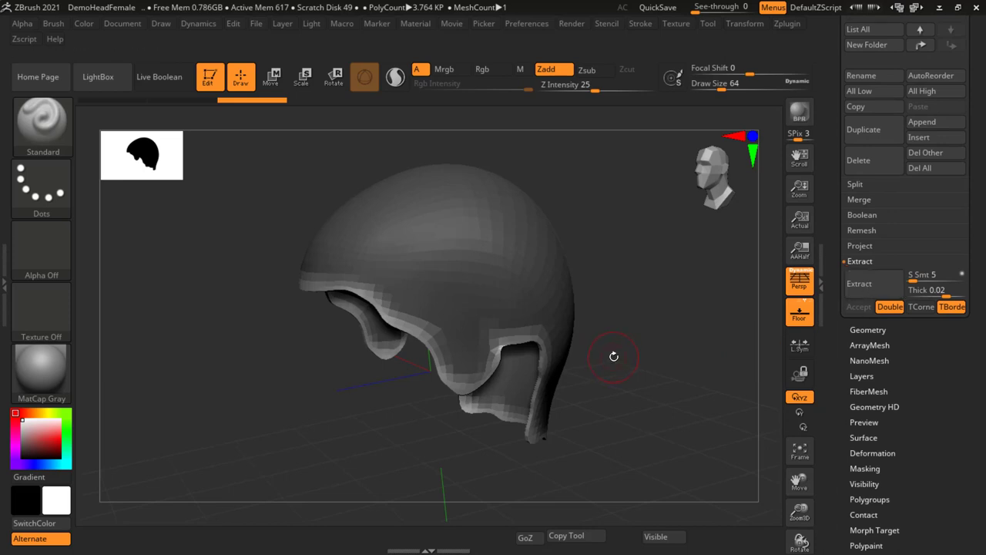
Delete the Extract3 shell subtool, confirming the deletion.
key(ctrl)
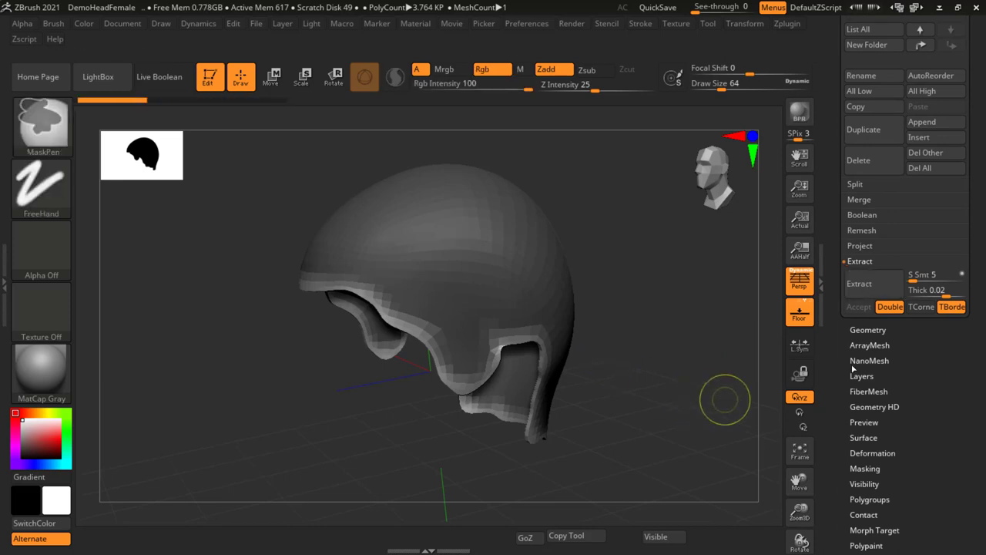
scroll(981, 308, up, 3)
scroll(984, 299, up, 3)
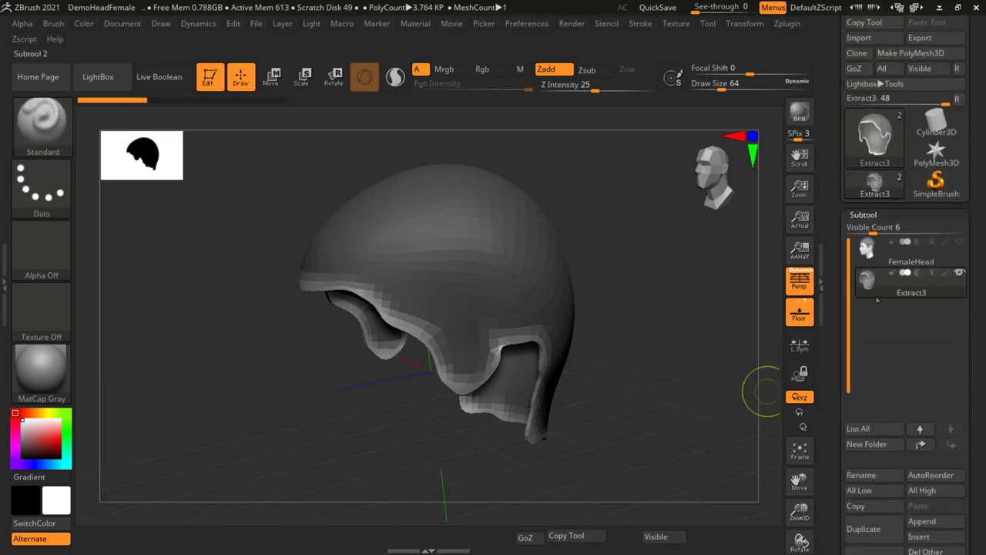
scroll(984, 294, down, 4)
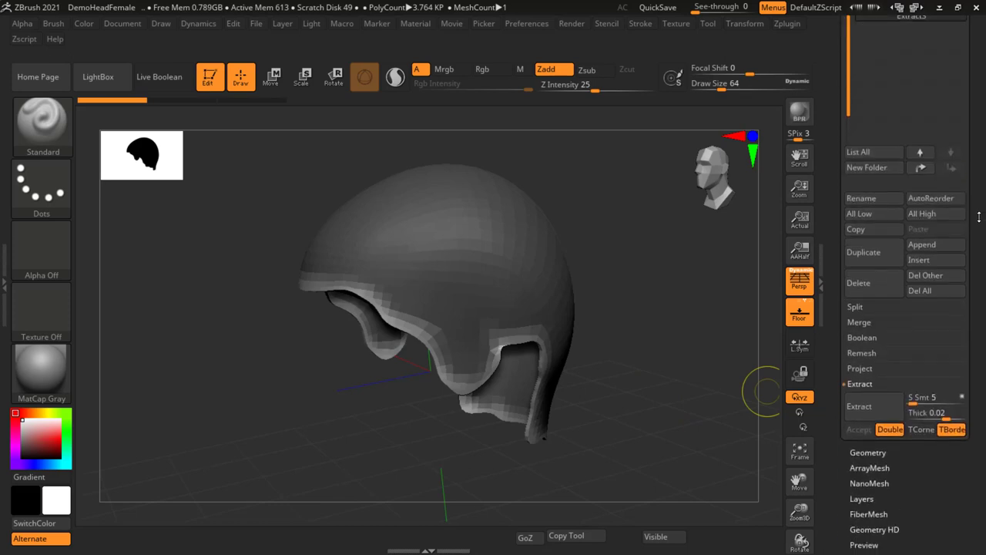
click(874, 285)
click(755, 313)
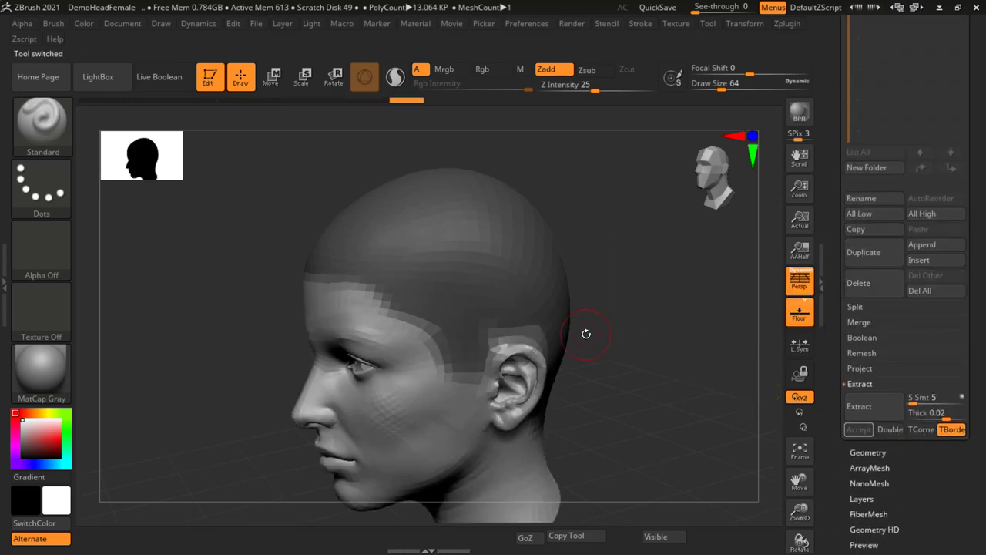
Preview a fresh shell extraction from the scalp mask, checking it from both profiles.
drag(634, 337, 775, 410)
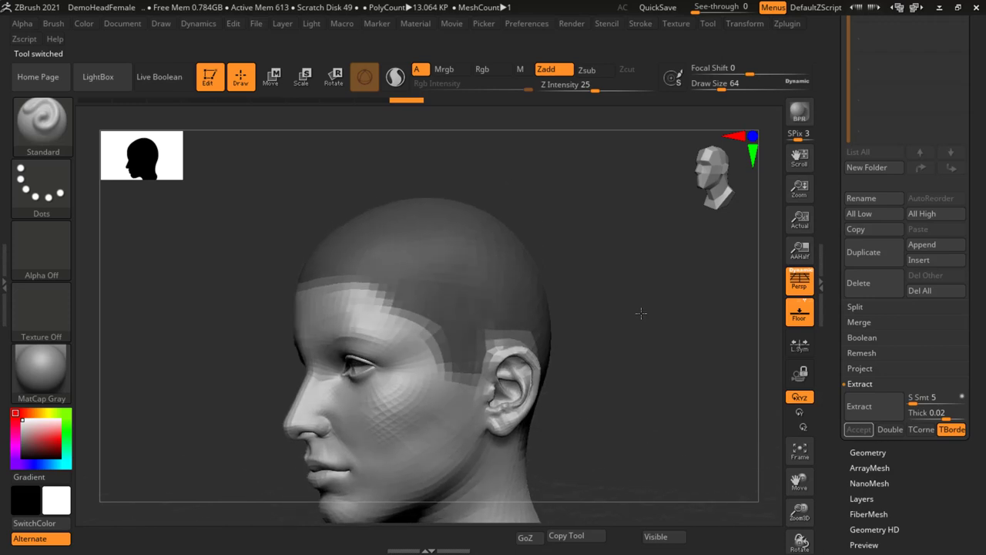
click(871, 408)
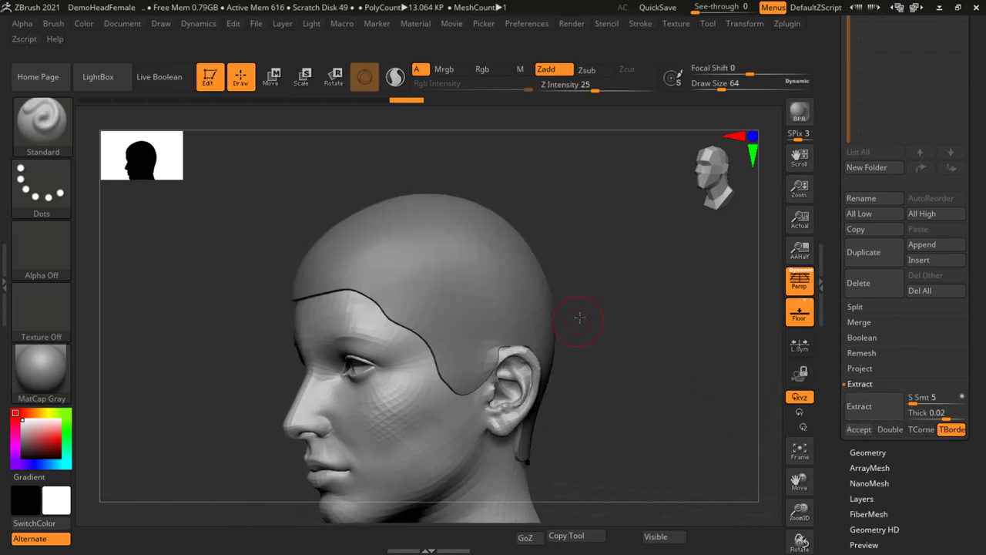
drag(580, 317, 784, 363)
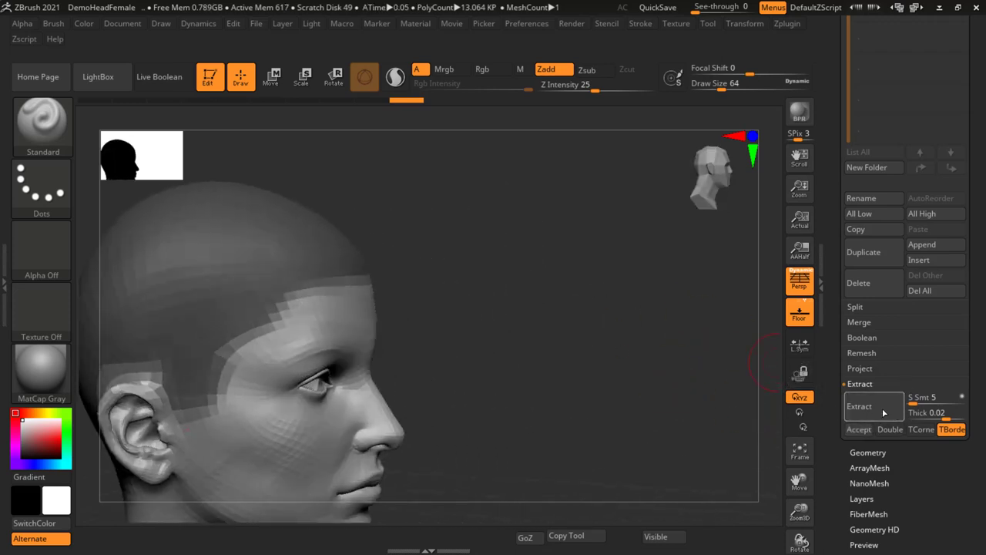
click(884, 412)
mouse_move(609, 337)
mouse_down()
mouse_move(513, 356)
mouse_move(539, 361)
mouse_up()
ctrl+right_drag(539, 360, 585, 323)
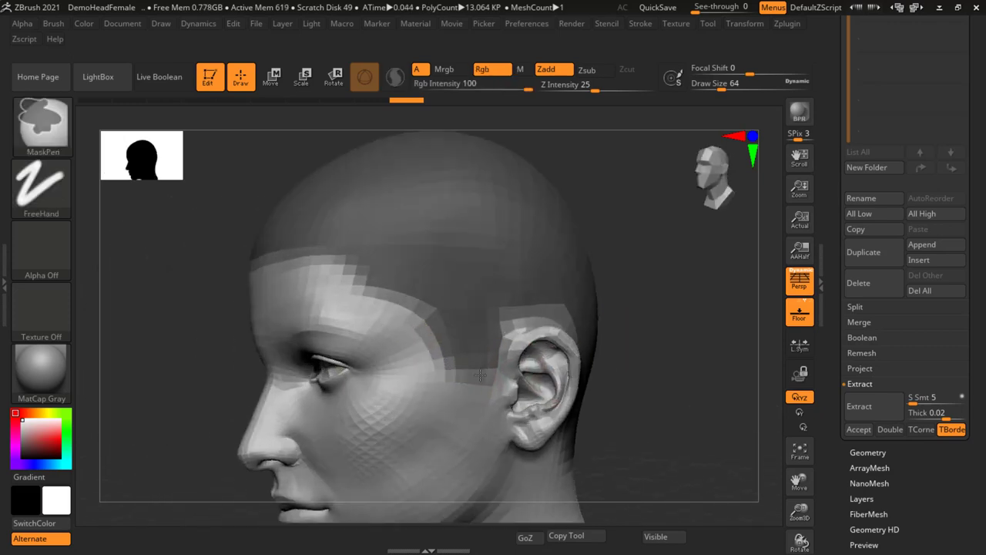
Test extract edge smoothing at 0, then set S Smt to 10 and re-extract.
click(858, 429)
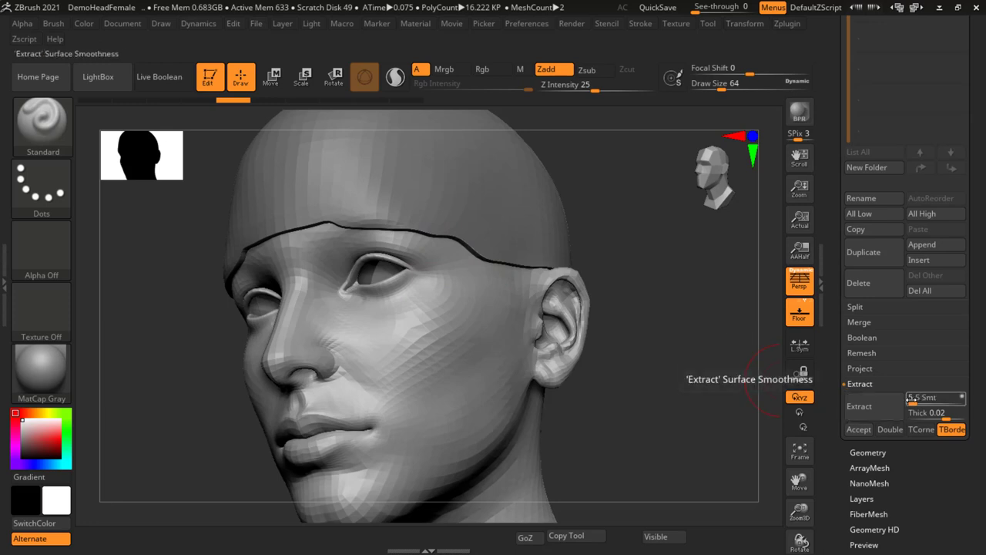
click(911, 397)
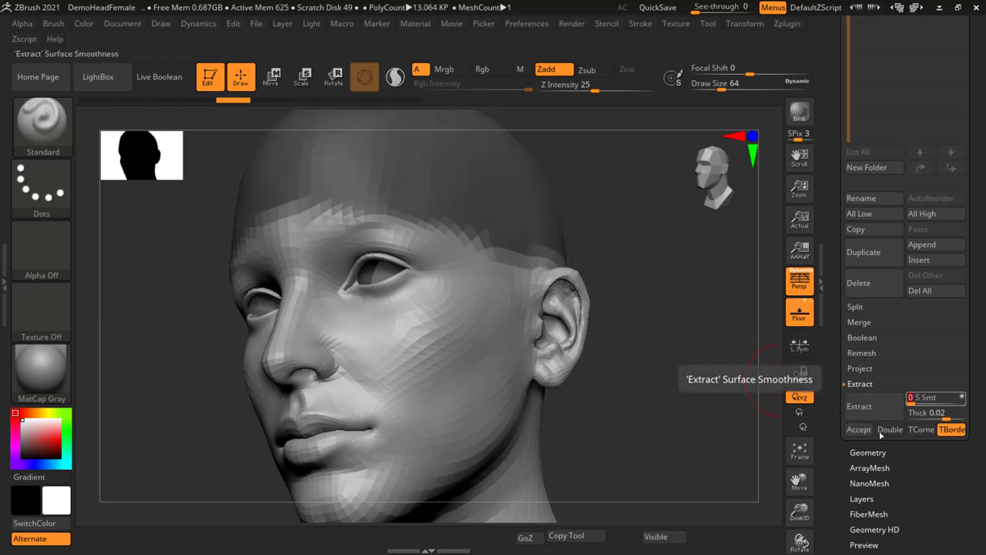
click(864, 410)
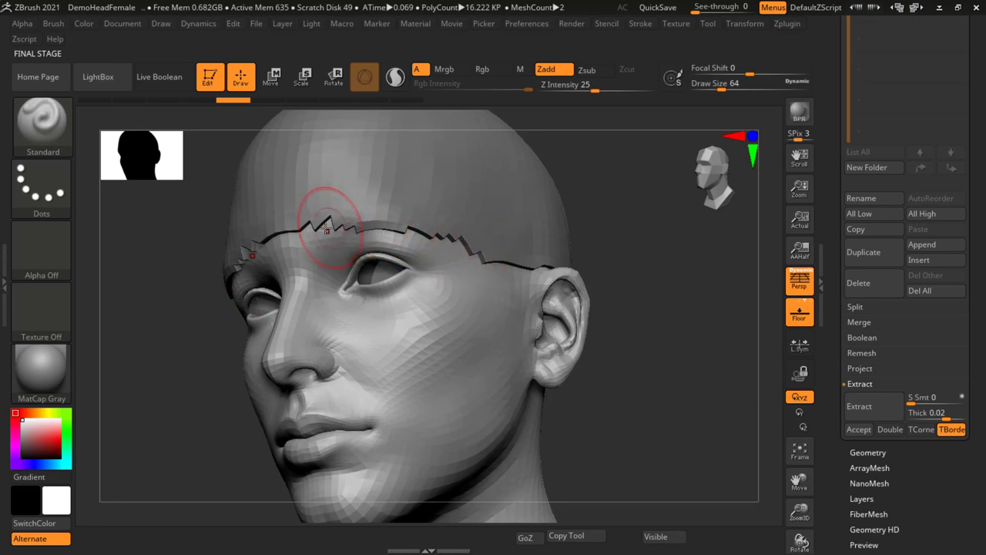
click(910, 396)
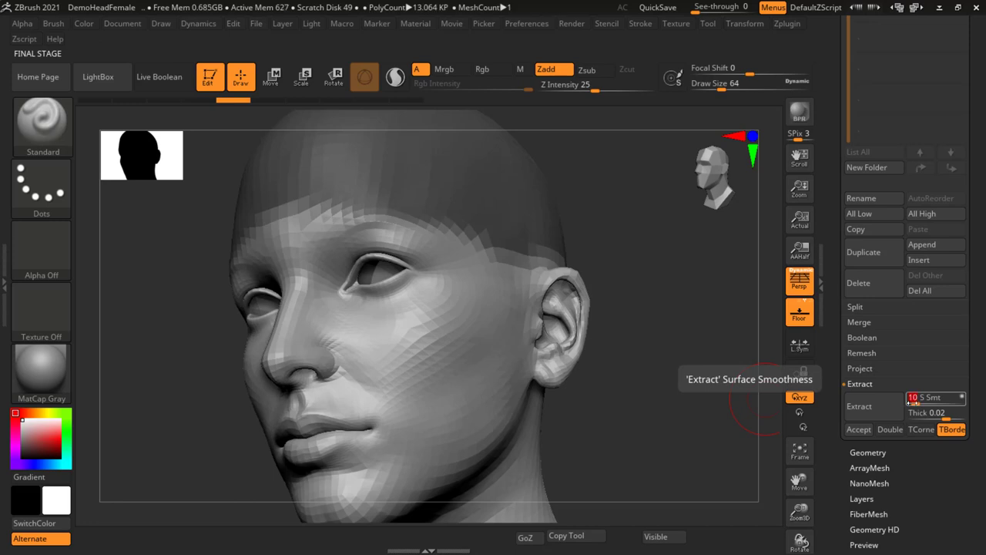
click(866, 407)
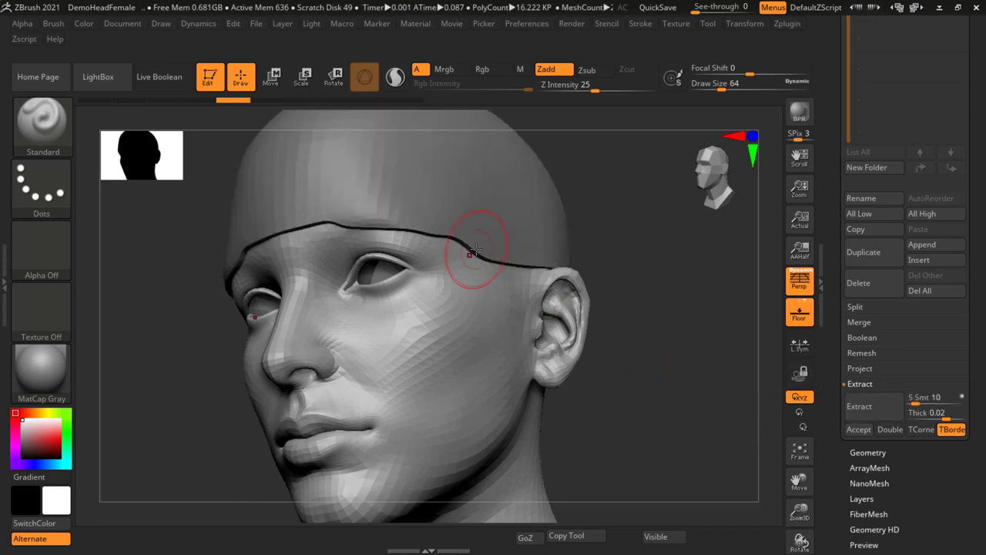
Set the extract thickness to 1 and re-extract the scalp shell.
click(916, 418)
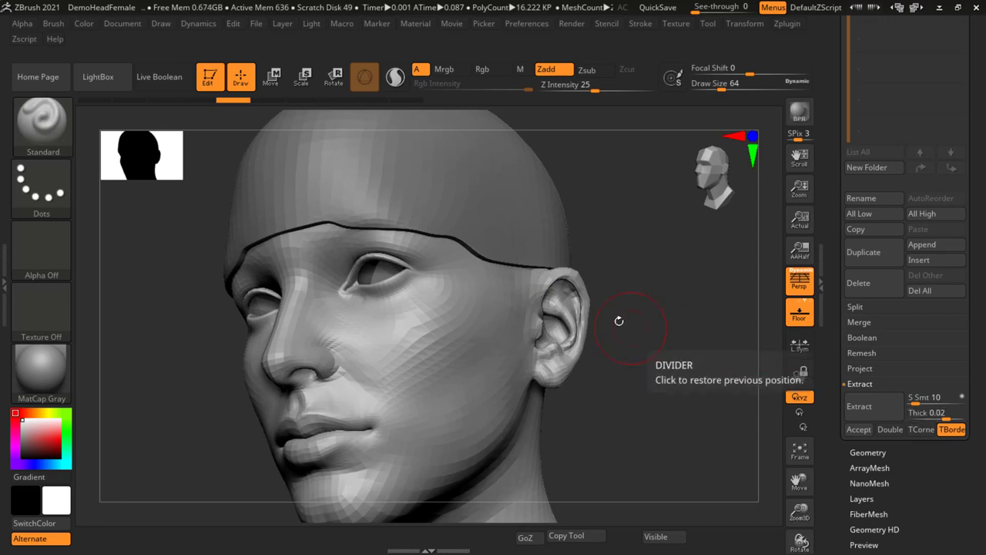
drag(598, 359, 885, 417)
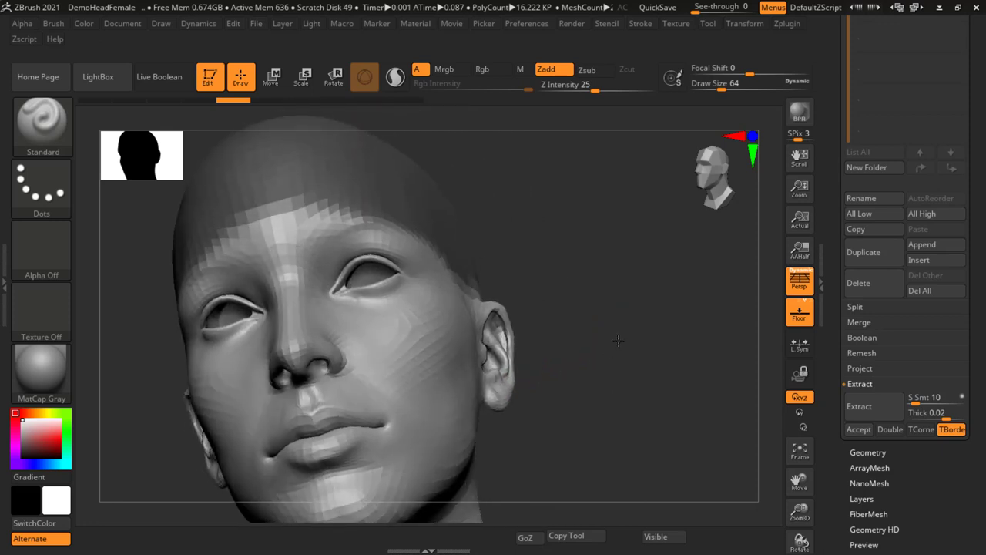
click(884, 417)
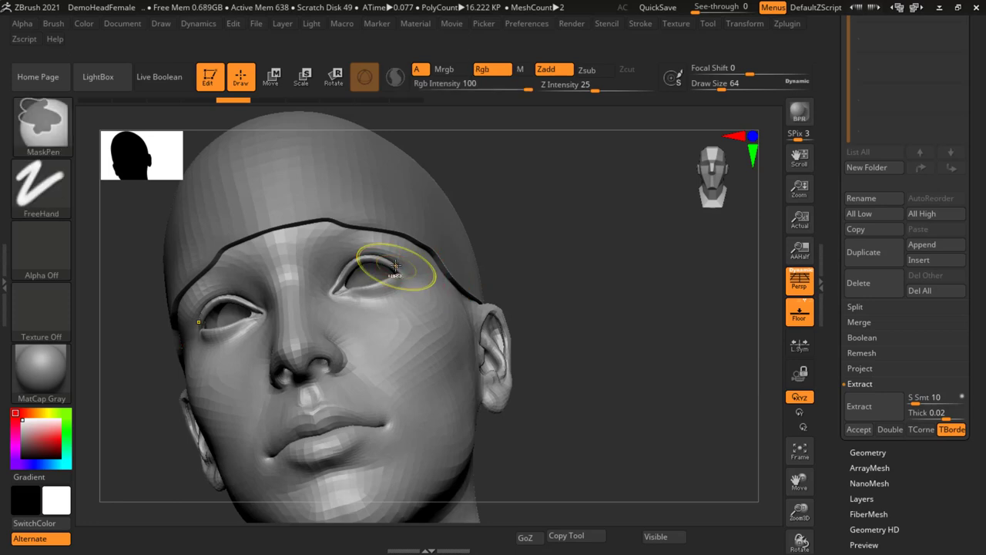
scroll(407, 276, up, 5)
scroll(407, 275, up, 5)
click(863, 401)
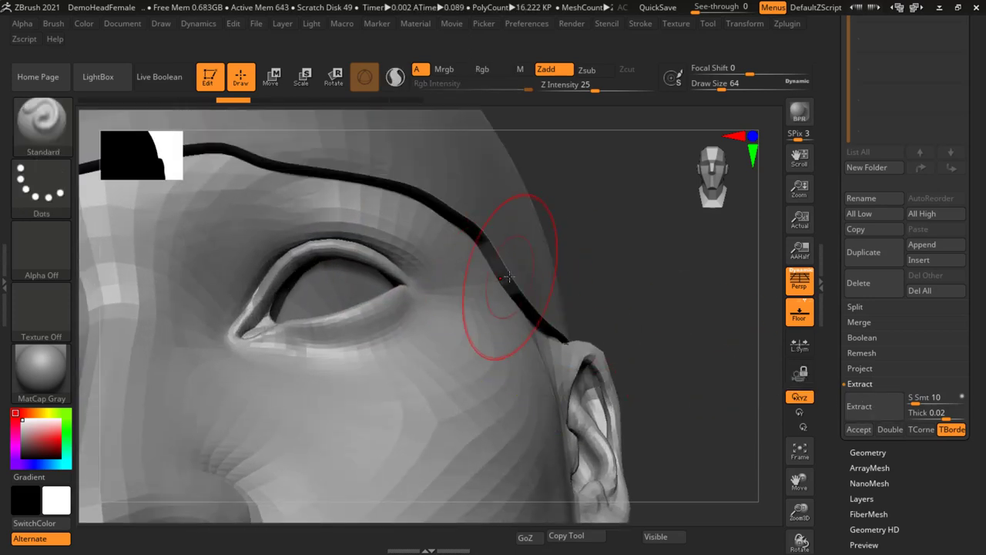
click(917, 414)
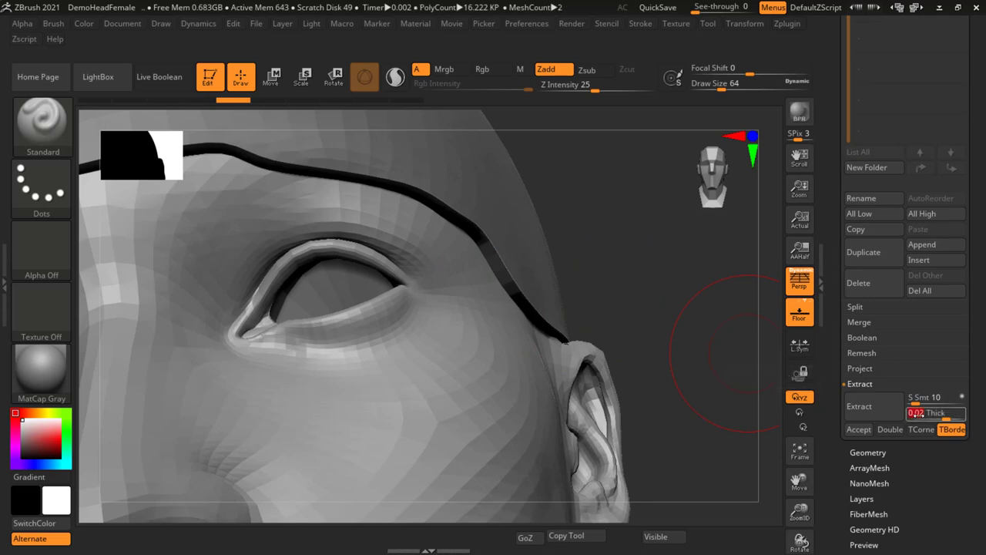
text(1)
key(Return)
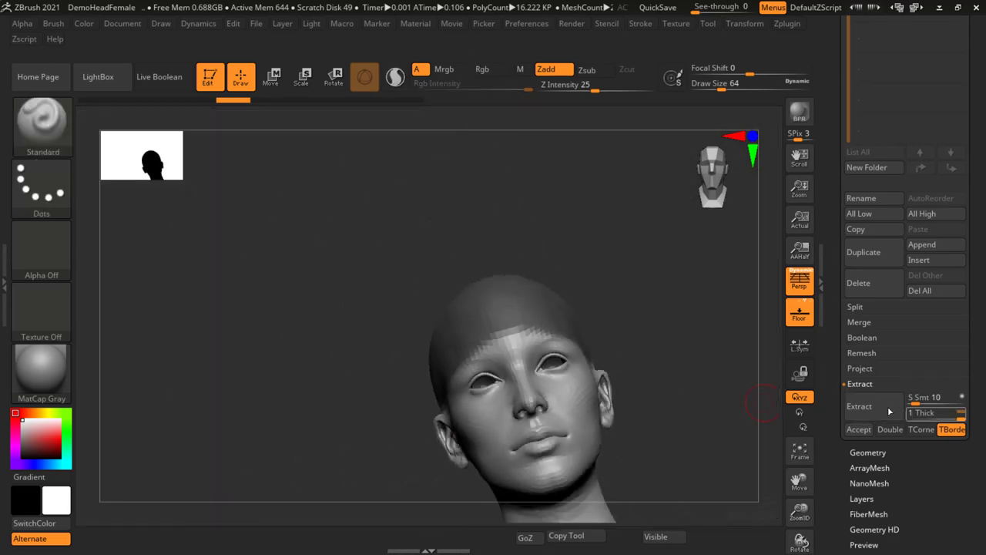
click(874, 406)
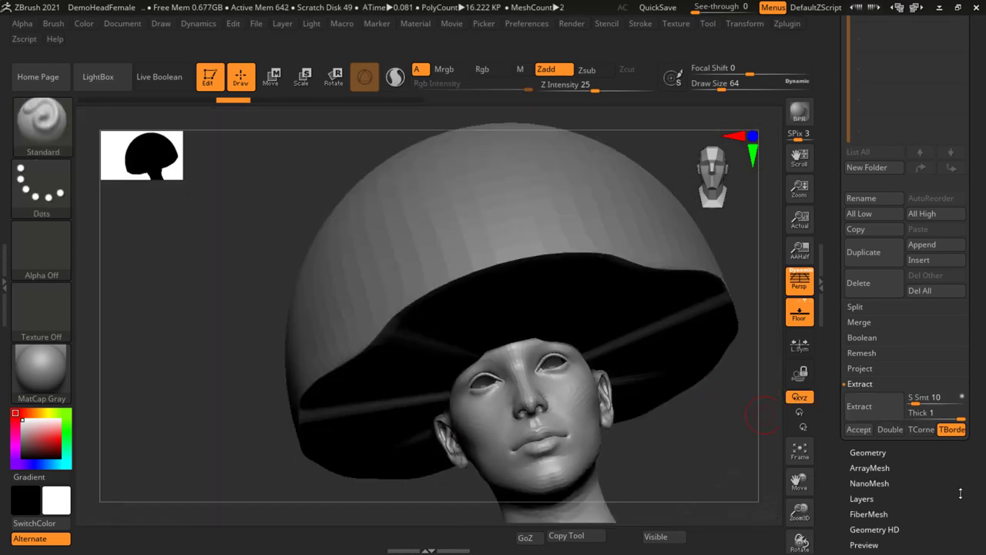
click(910, 413)
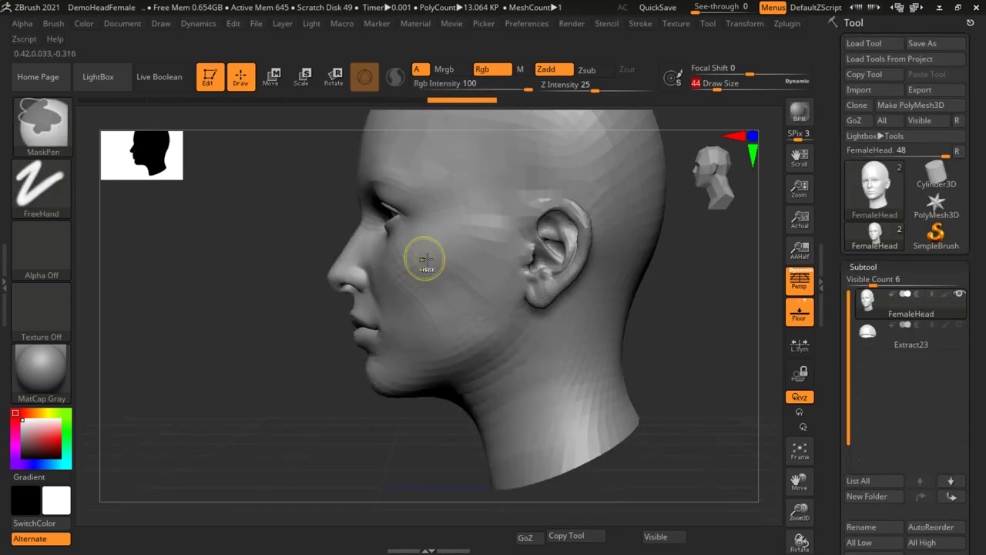
Extend the cheek mask across the cheek and up toward the ear.
ctrl+drag(453, 255, 416, 302)
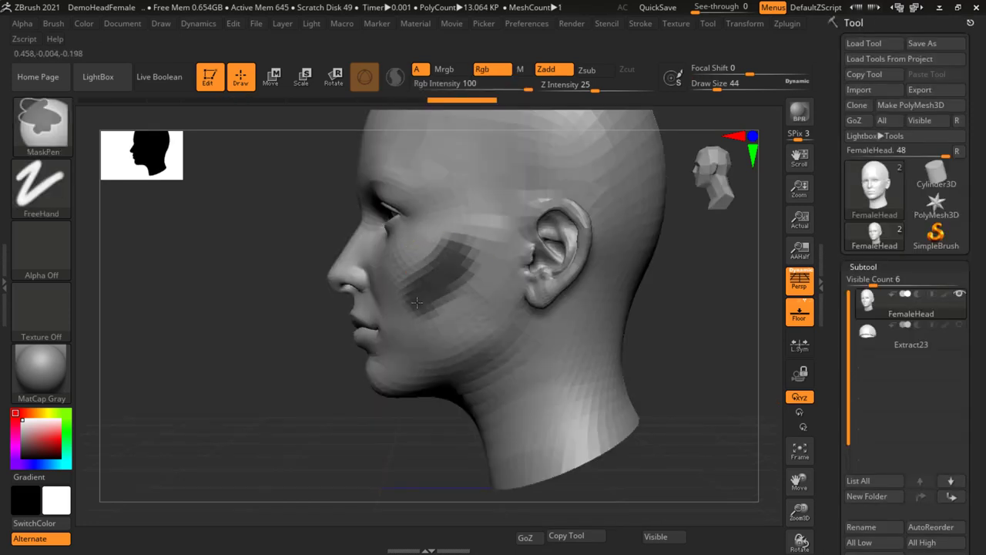
mouse_move(410, 348)
ctrl+mouse_down()
mouse_move(465, 268)
mouse_move(485, 299)
mouse_move(434, 352)
ctrl+mouse_up()
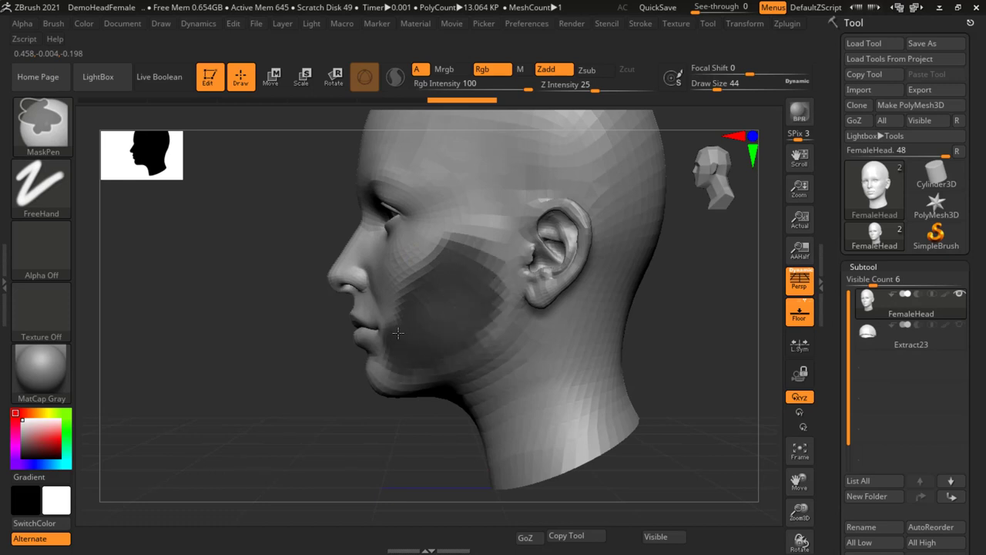
mouse_move(389, 306)
ctrl+mouse_down()
mouse_move(459, 220)
mouse_move(473, 251)
mouse_move(499, 266)
ctrl+mouse_up()
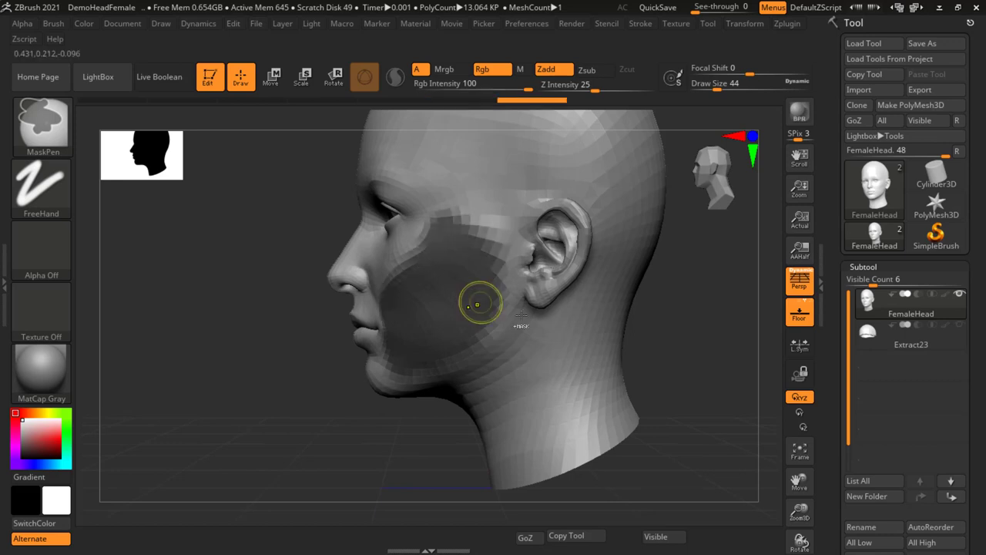
mouse_move(359, 309)
right_down()
mouse_move(440, 308)
mouse_move(445, 327)
right_up()
scroll(910, 355, down, 5)
scroll(910, 354, down, 5)
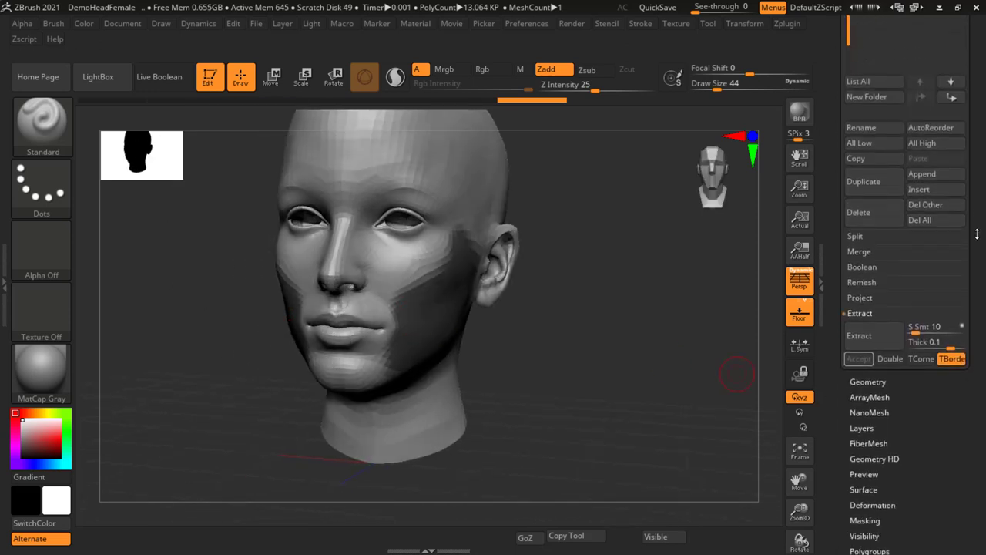
Extract the cheeks as double-sided Extract25 at 0.02 thickness and view it with FemaleHead hidden.
click(858, 337)
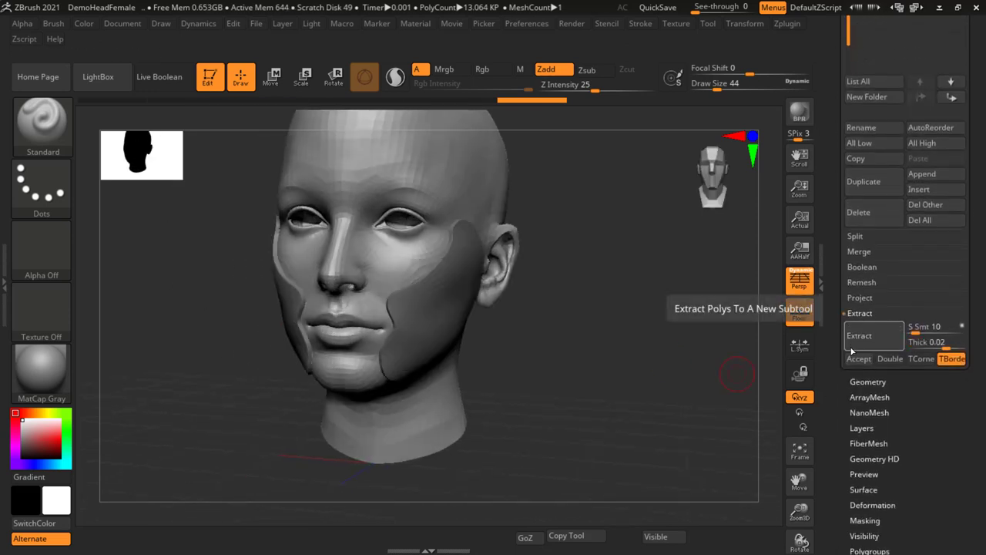
click(859, 359)
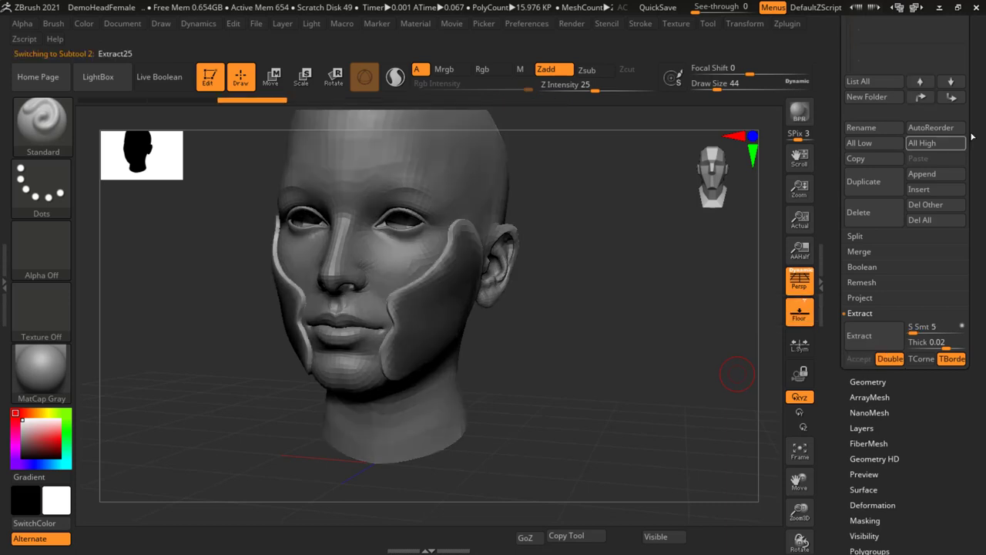
scroll(979, 185, up, 5)
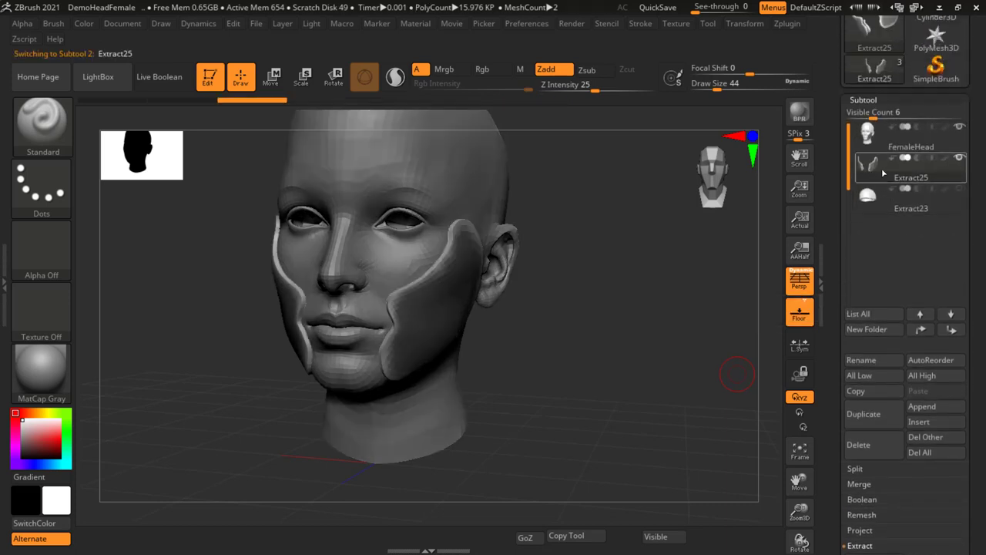
click(959, 126)
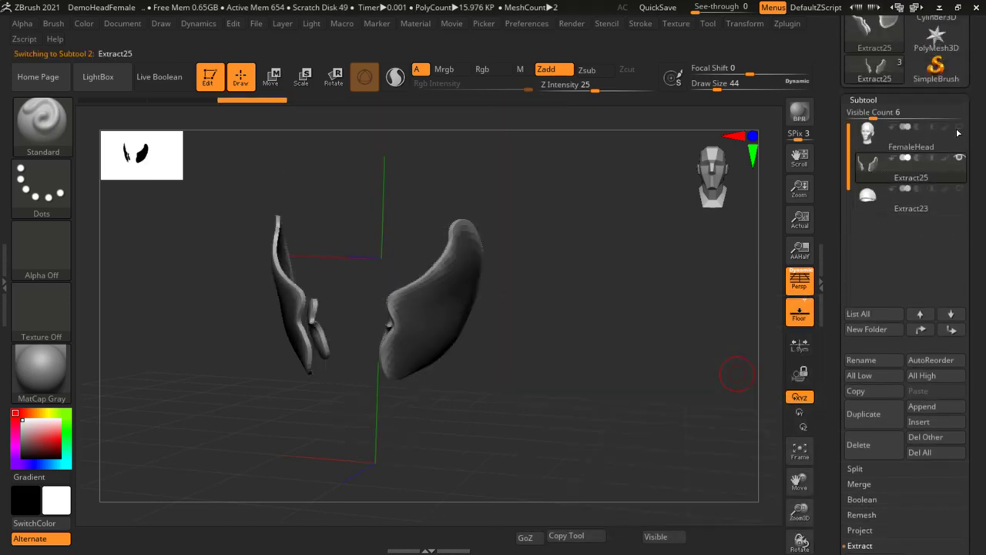
key(ctrl)
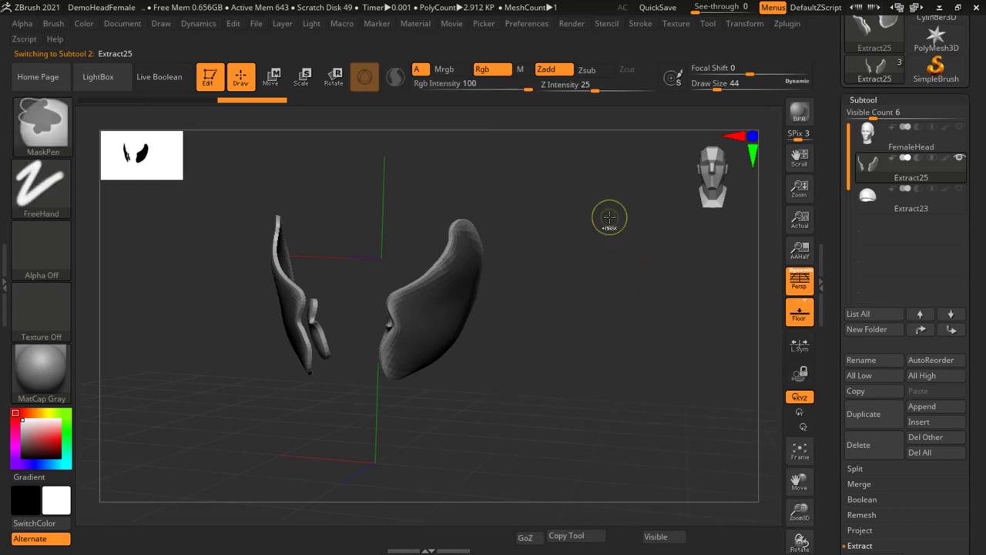
mouse_move(584, 349)
mouse_down()
mouse_move(474, 425)
mouse_move(401, 431)
mouse_up()
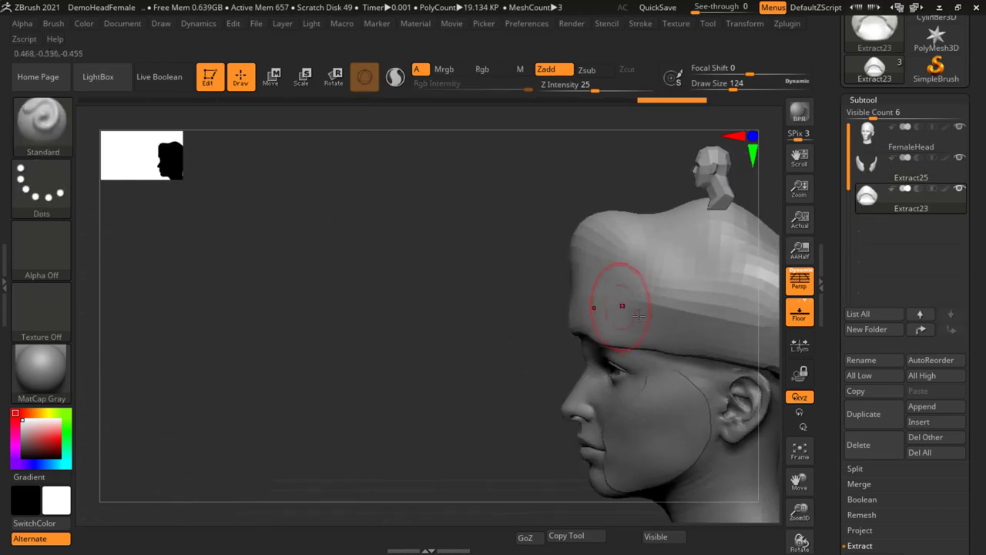
Smooth the band along the back rim of the hair cap.
drag(639, 315, 474, 333)
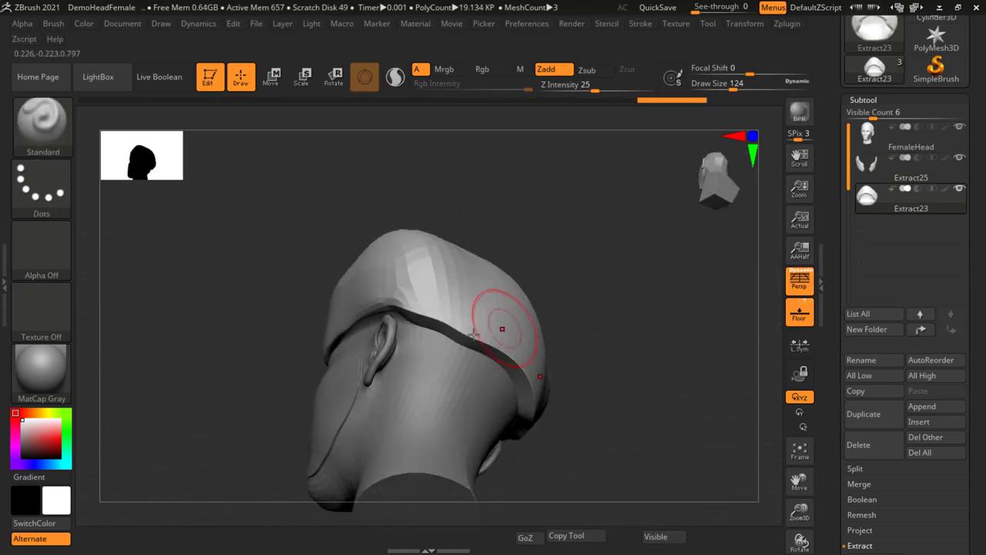
shift+drag(419, 319, 516, 364)
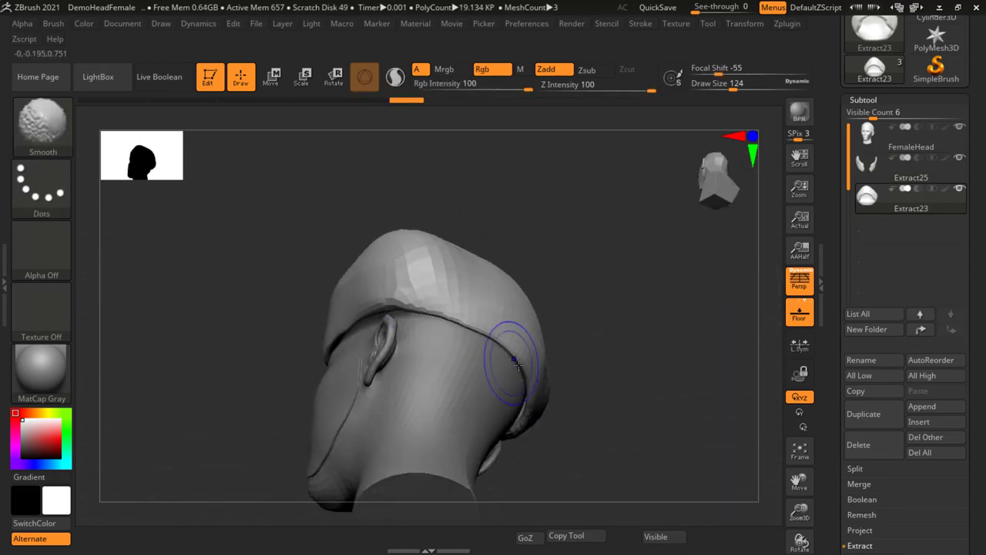
mouse_move(597, 276)
mouse_down()
mouse_move(583, 337)
mouse_move(555, 336)
mouse_move(528, 289)
mouse_up()
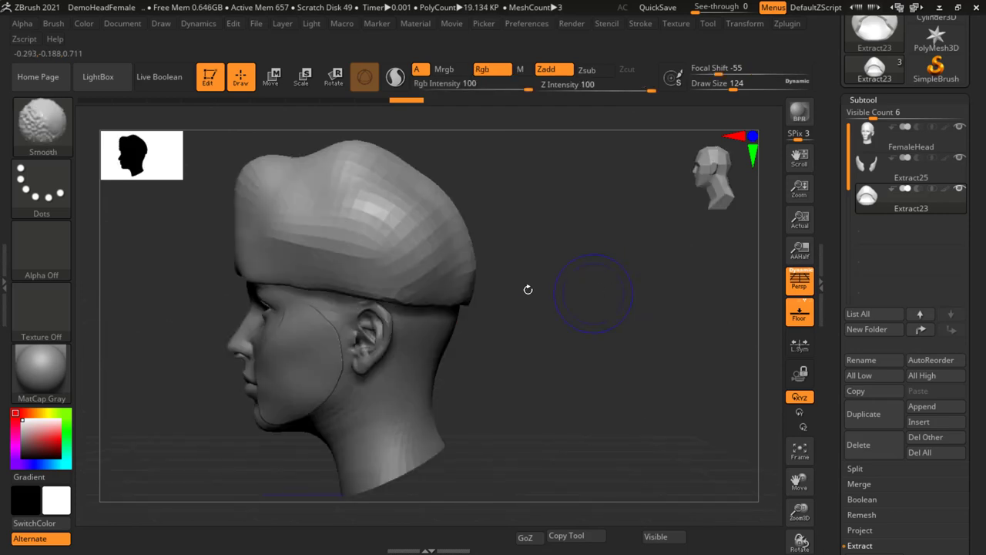
key(shift)
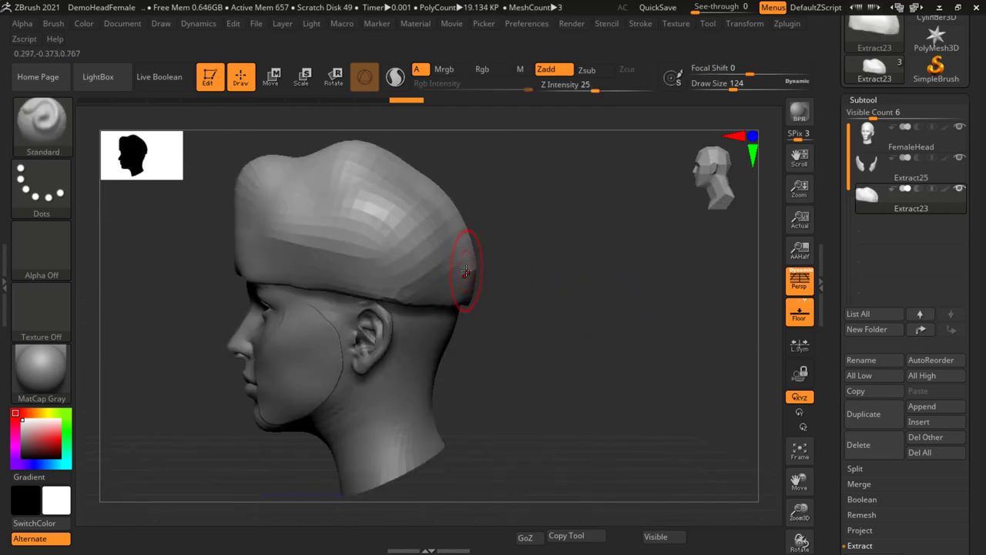
Pick a masking brush from the B-M brush picker and zoom in on the head's left profile.
key(b)
key(m)
key(l)
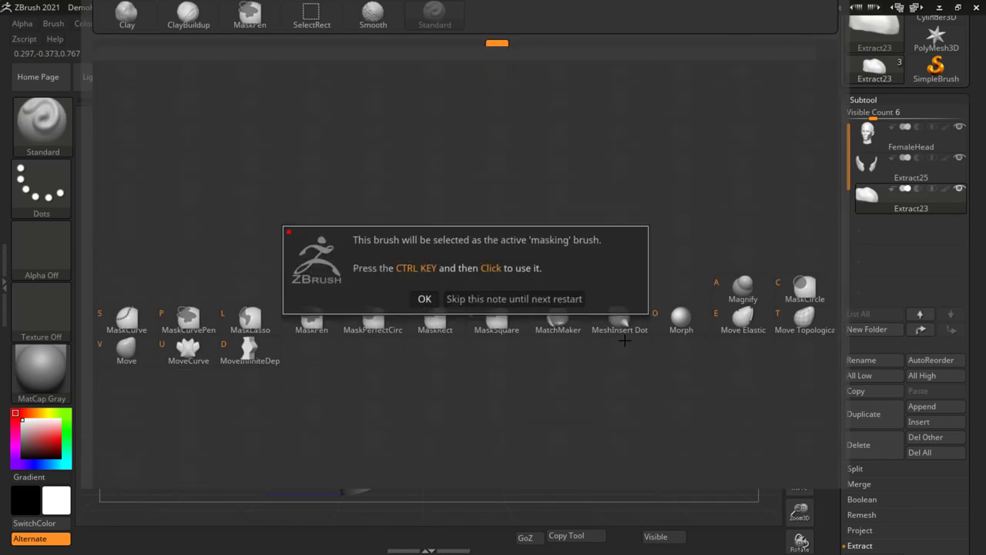
click(623, 341)
shift+drag(497, 331, 600, 350)
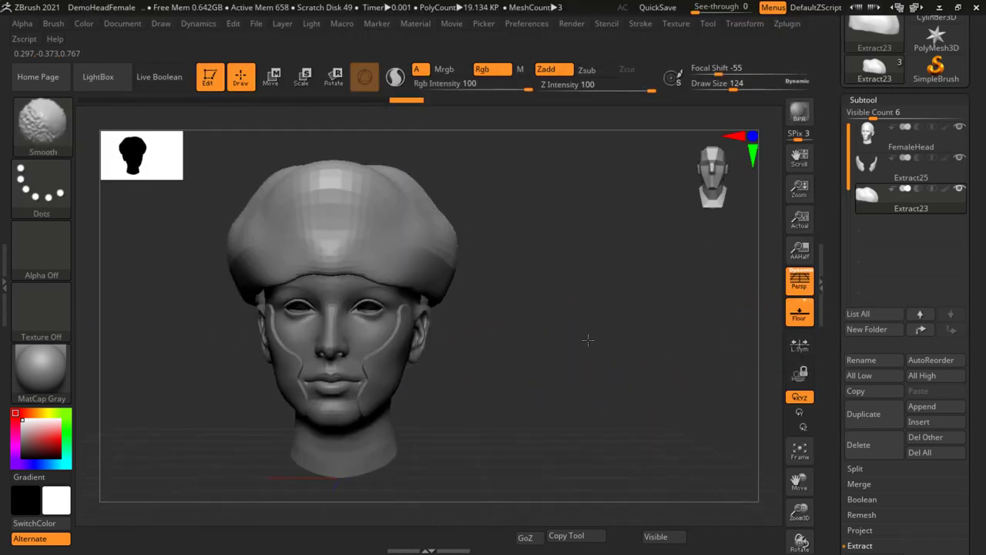
ctrl+right_drag(498, 363, 531, 338)
shift+drag(530, 337, 543, 334)
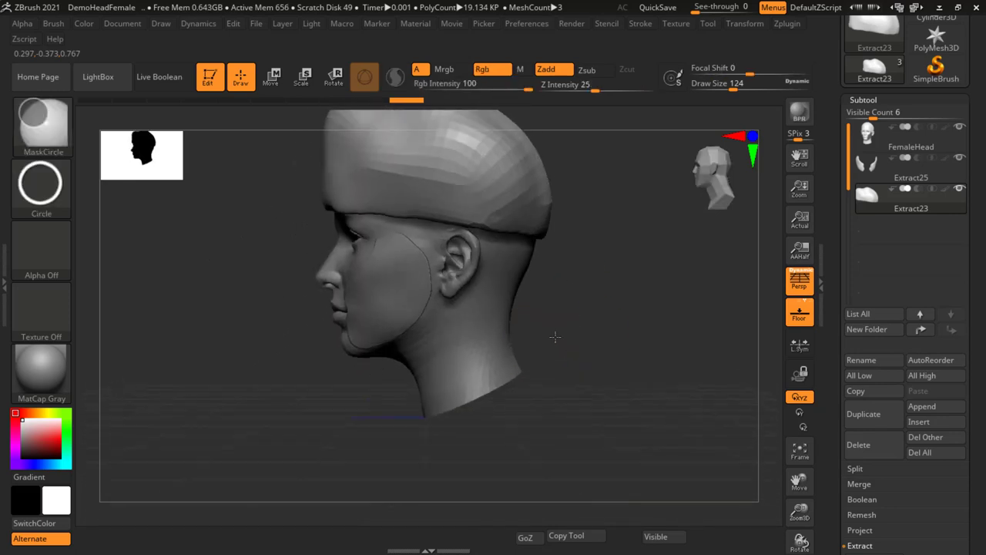
ctrl+right_drag(542, 335, 532, 382)
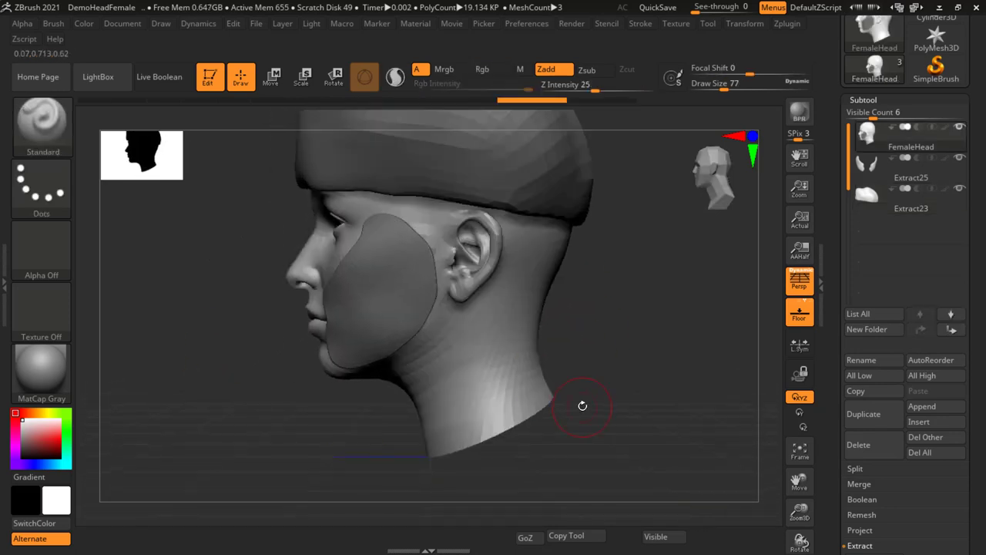
Paint a mask band around the neck with MaskPen.
key(ctrl)
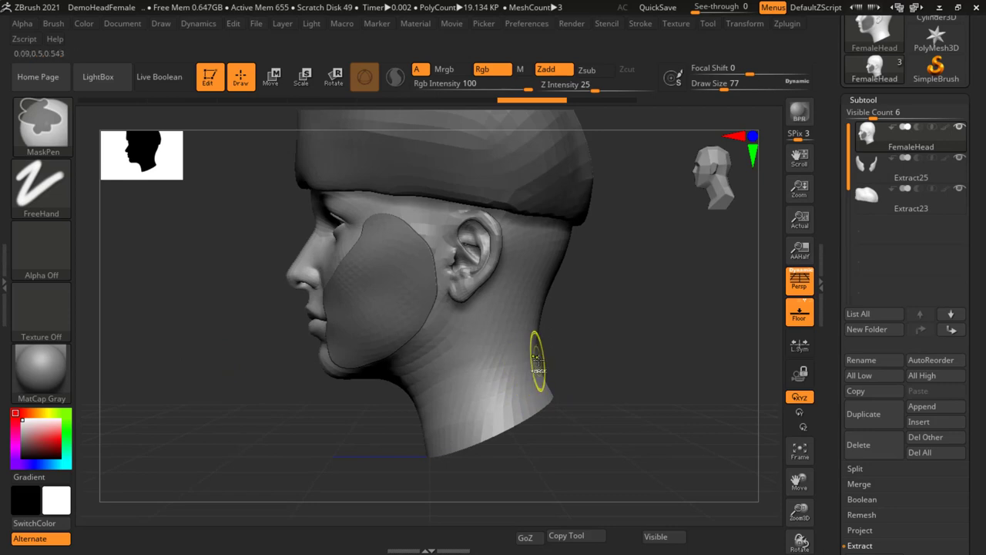
mouse_move(537, 362)
ctrl+mouse_down()
mouse_move(406, 416)
mouse_move(482, 376)
ctrl+mouse_up()
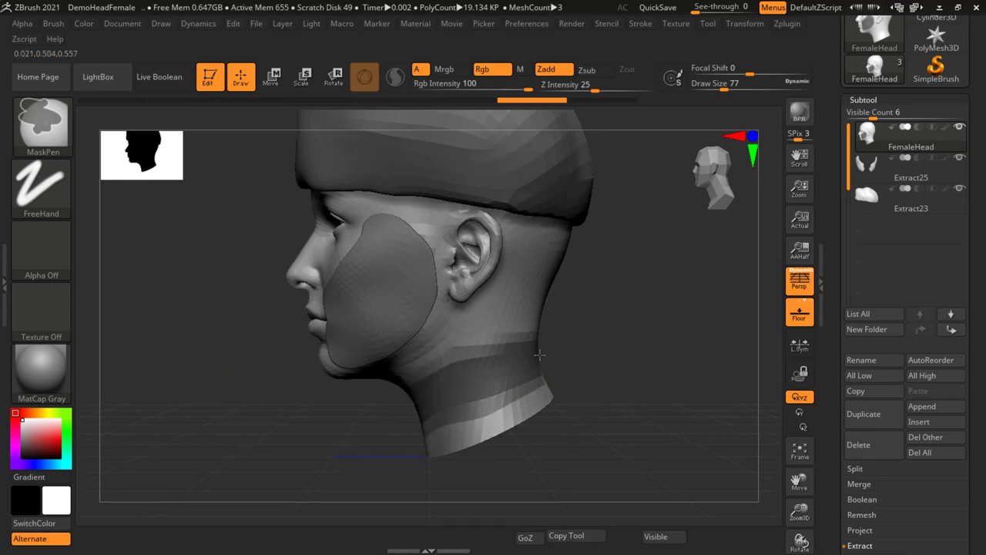
shift+drag(573, 341, 751, 347)
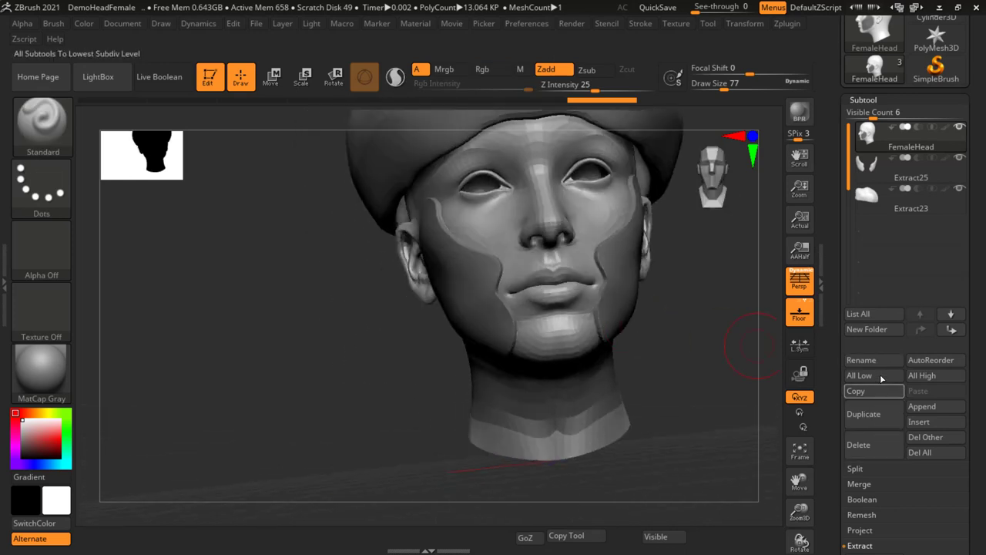
Extract the masked neck band as a double-sided 0.02-thick shell and accept it as Extract28.
click(860, 546)
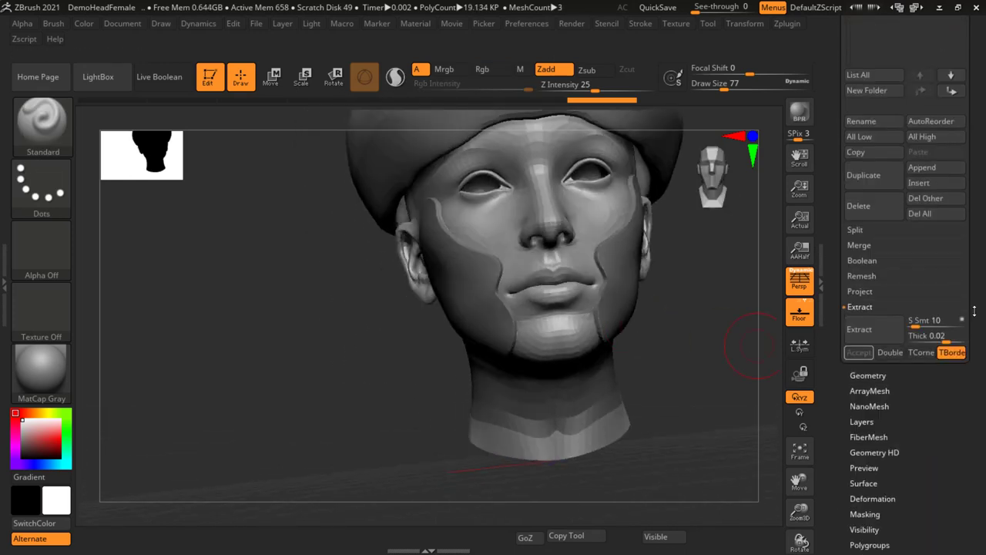
click(874, 329)
shift+drag(705, 394, 836, 386)
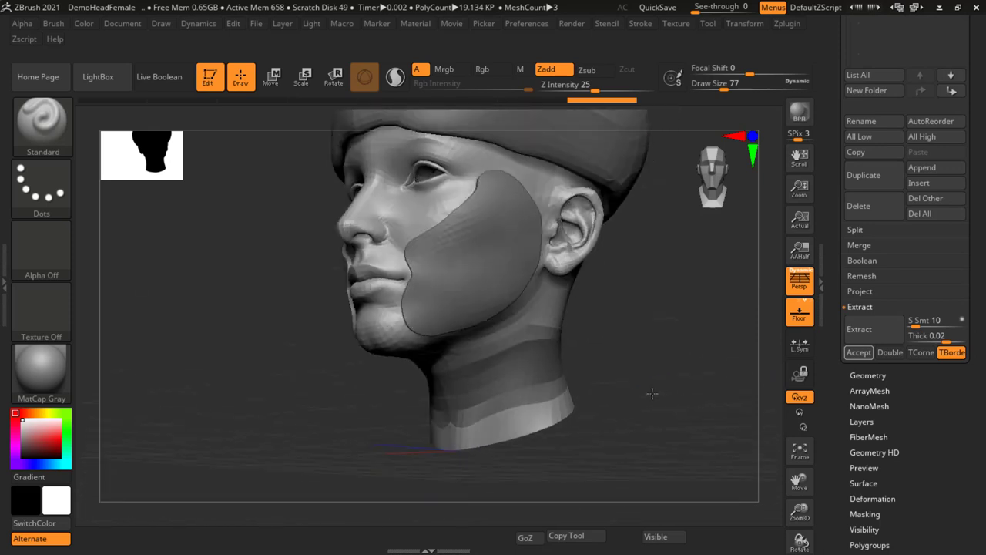
click(873, 334)
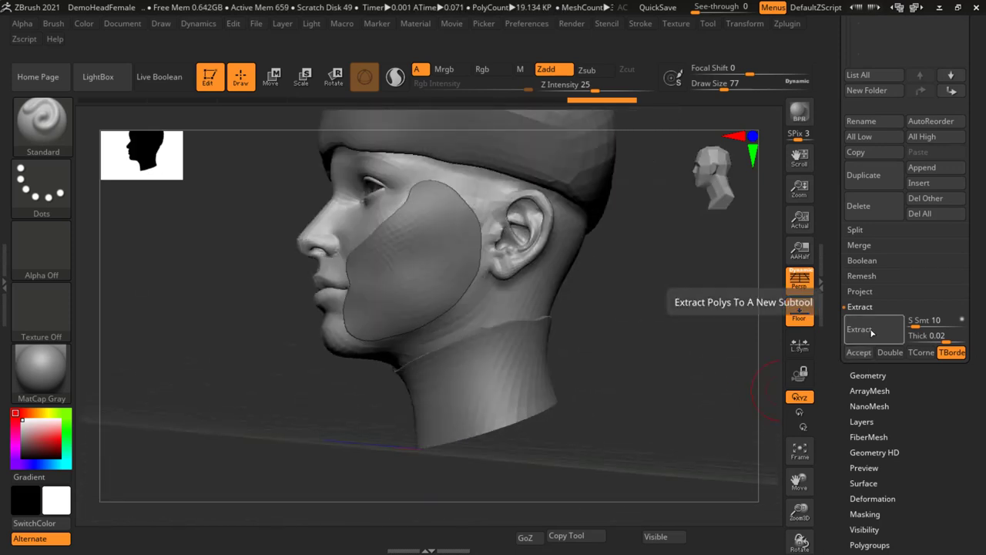
click(860, 353)
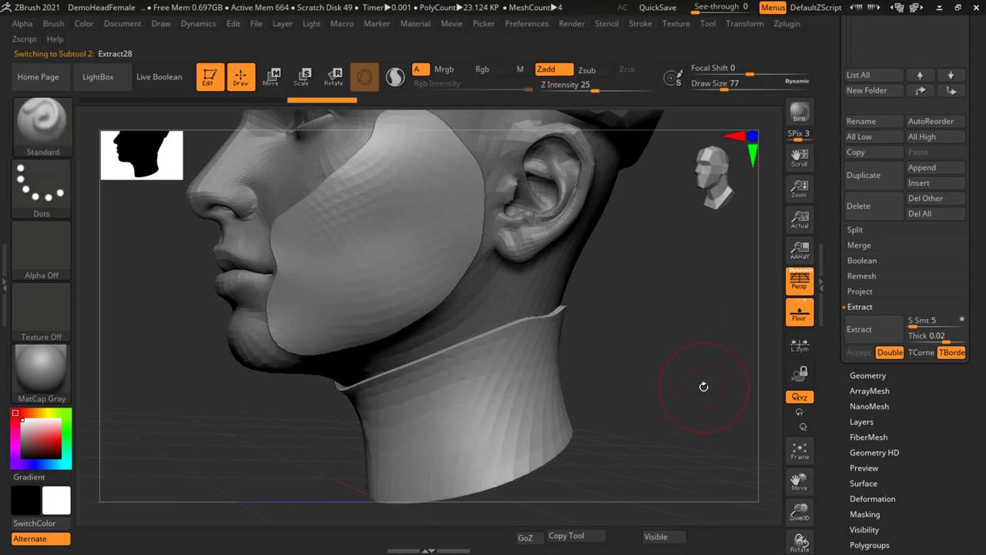
mouse_move(704, 386)
mouse_down()
mouse_move(632, 352)
mouse_move(669, 348)
mouse_move(585, 355)
mouse_up()
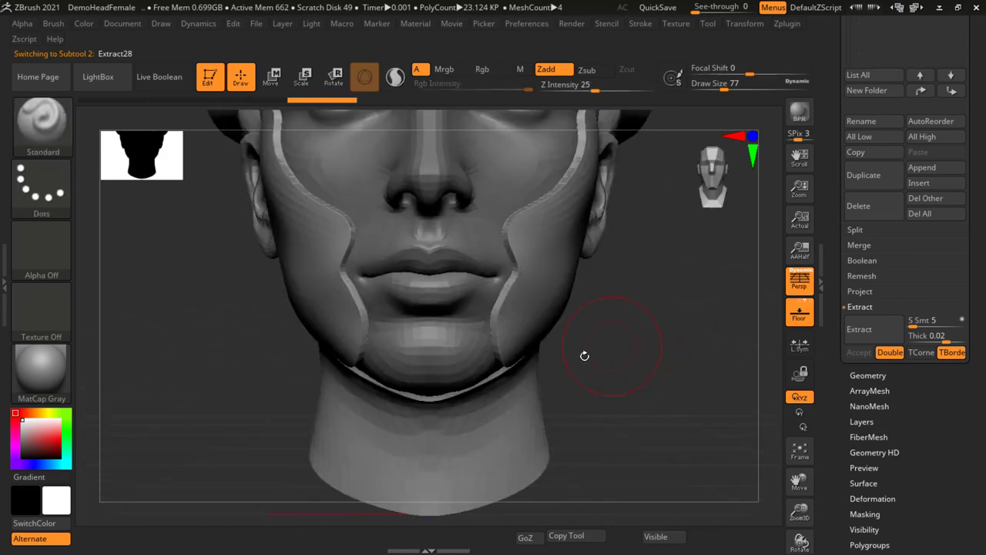
mouse_move(640, 382)
alt+mouse_down()
mouse_move(581, 348)
mouse_move(589, 362)
mouse_move(582, 332)
alt+mouse_up()
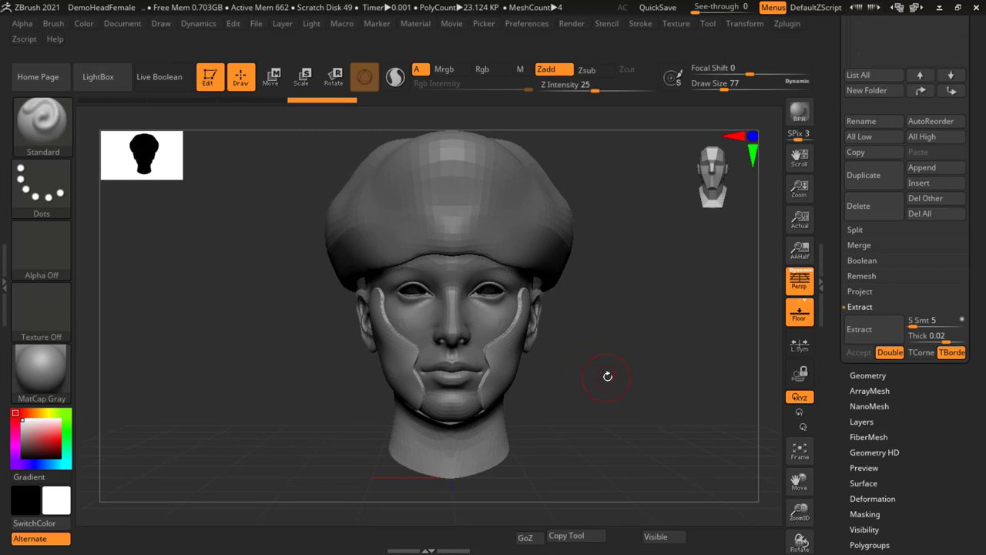
drag(608, 376, 575, 390)
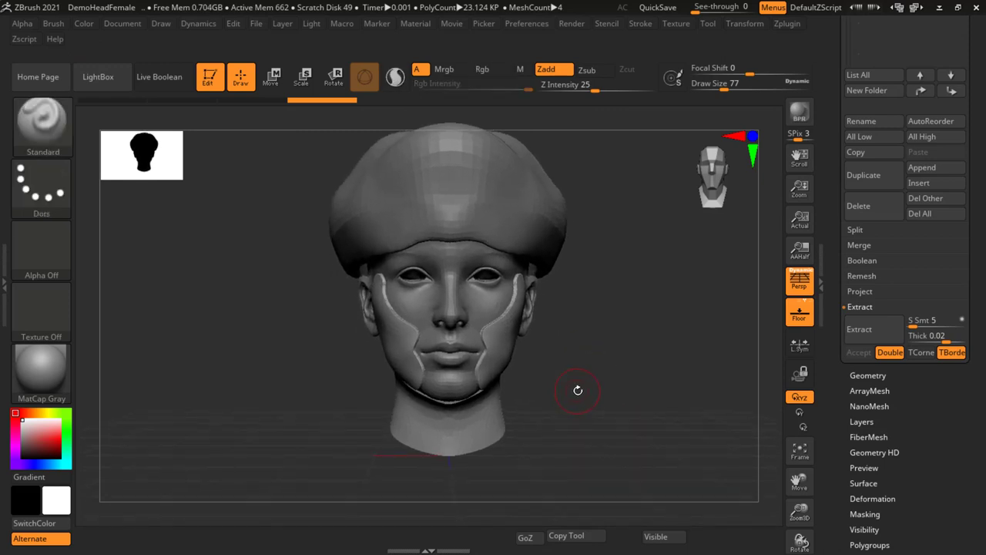